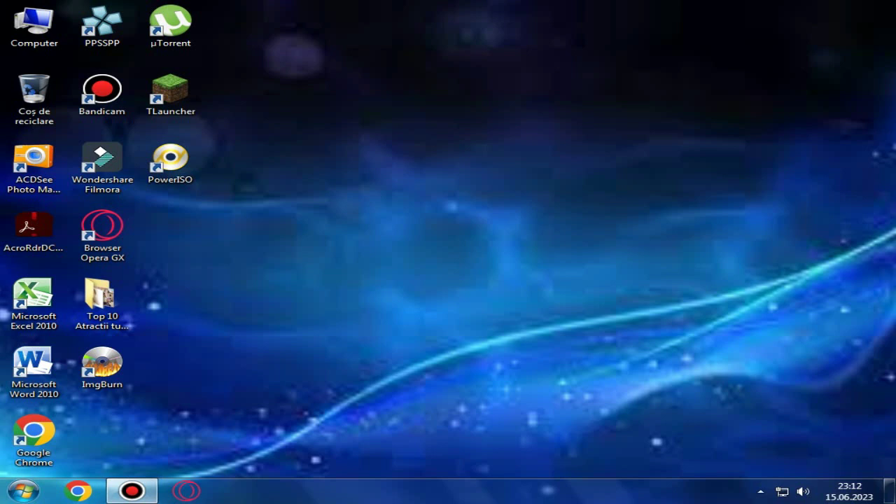
Step: Launch Wondershare Filmora and start a new movie in Full Feature Mode
double_click(102, 168)
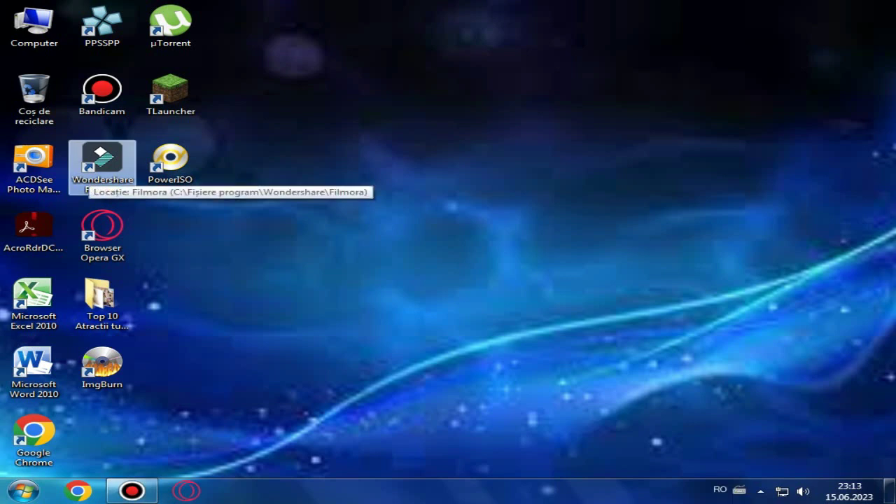
double_click(98, 168)
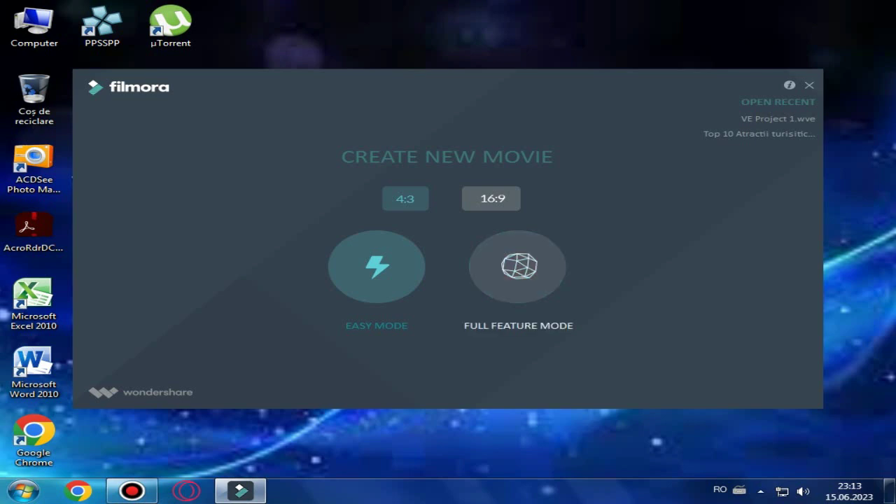
left_click(519, 267)
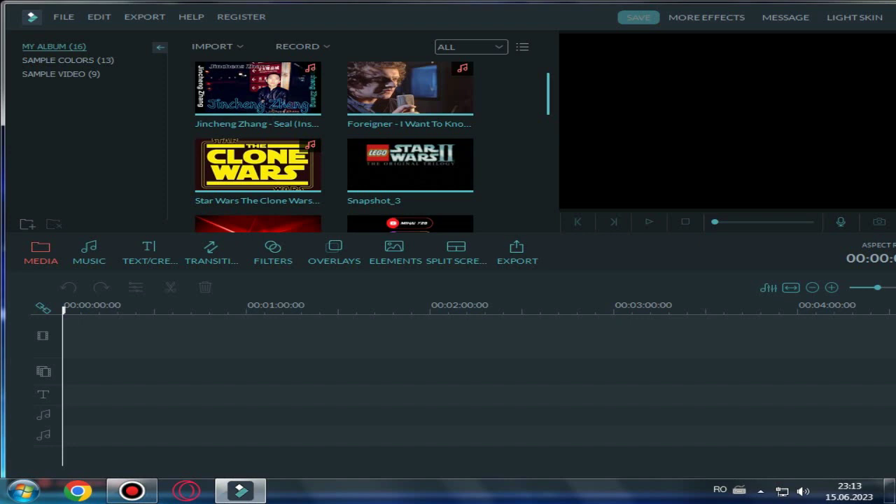
Step: Switch the interface to the light skin and restore the dark skin
left_click_drag(441, 17, 375, 14)
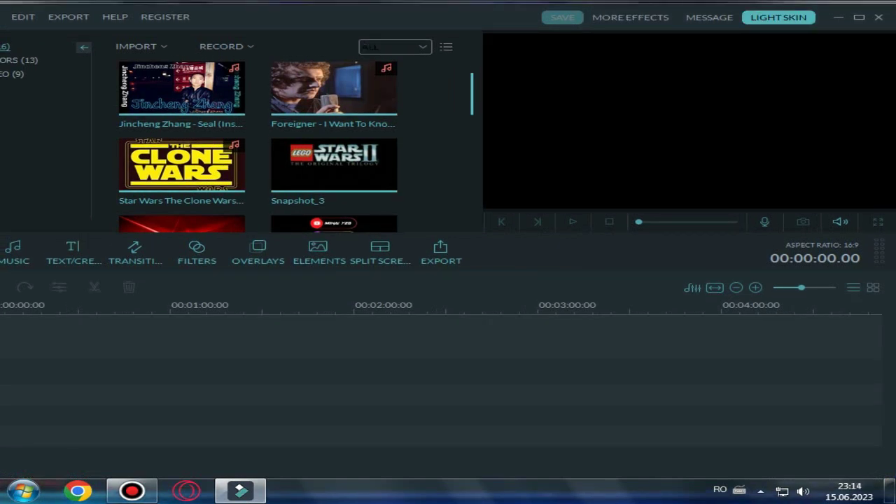
left_click(792, 16)
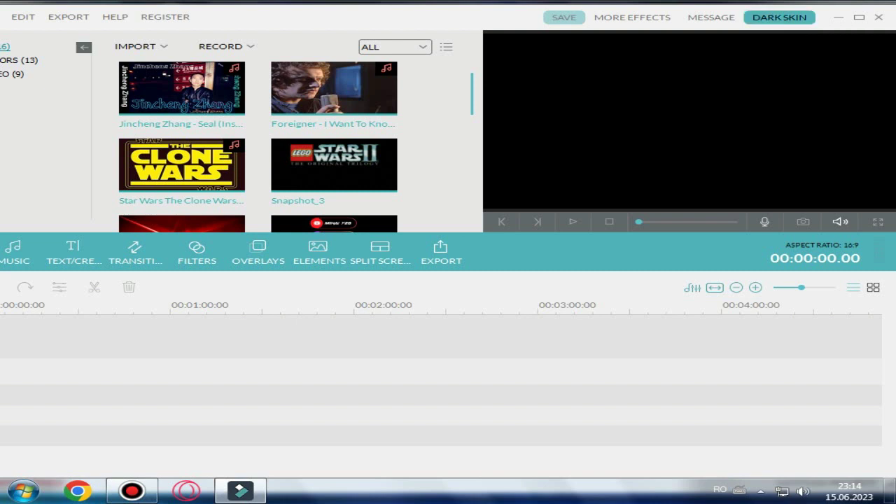
left_click(779, 17)
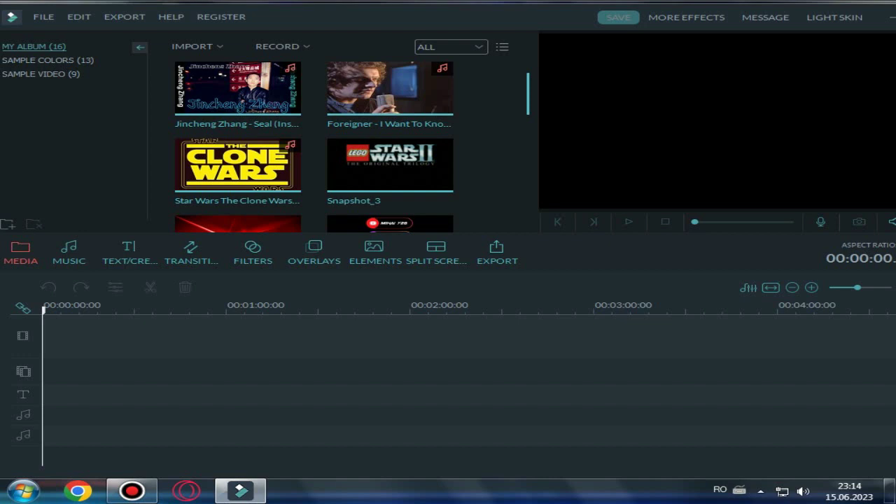
Step: Import the video file VID_20221015_151213 from the video library into the album
left_click(198, 47)
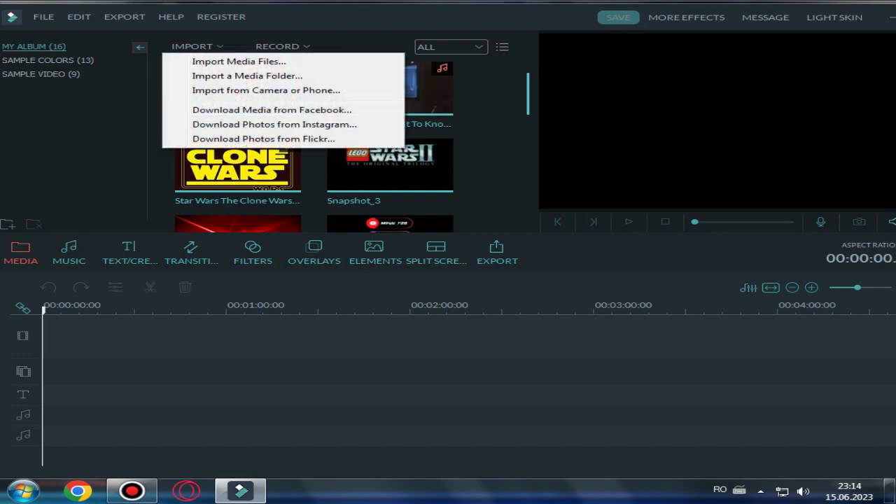
left_click(239, 61)
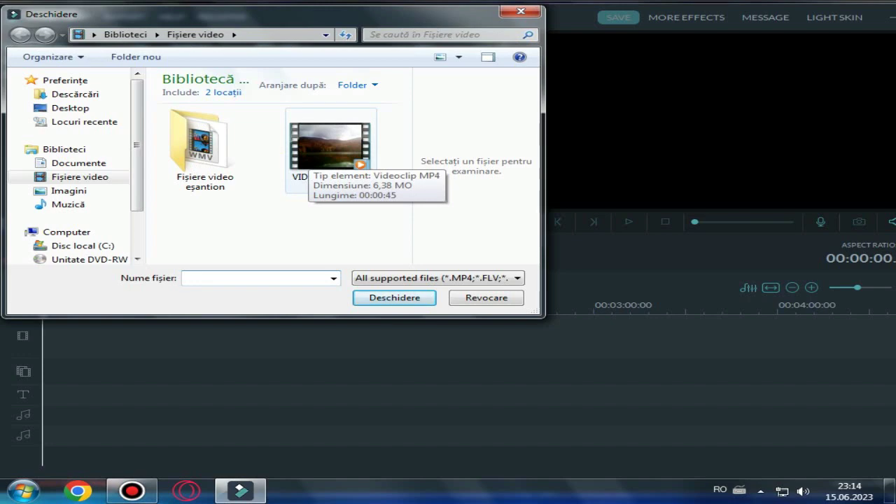
double_click(330, 147)
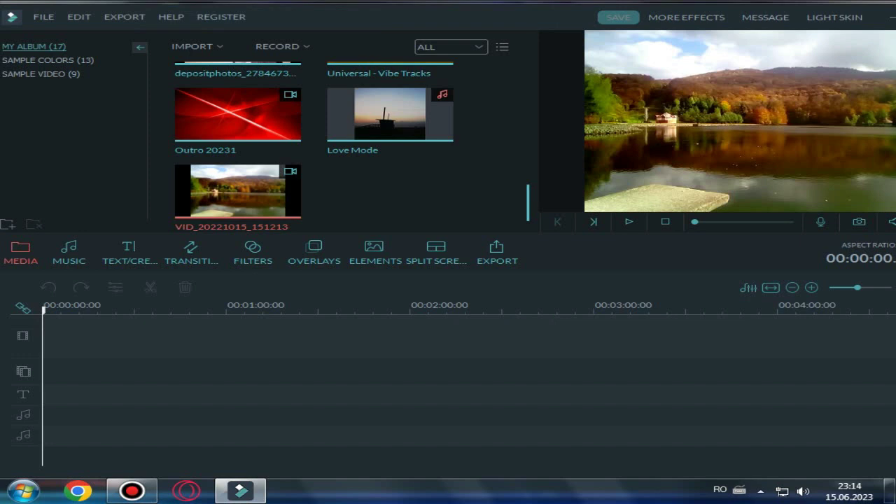
Step: Add the imported VID_20221015_151213 clip to the project's video track
left_click_drag(421, 17, 392, 13)
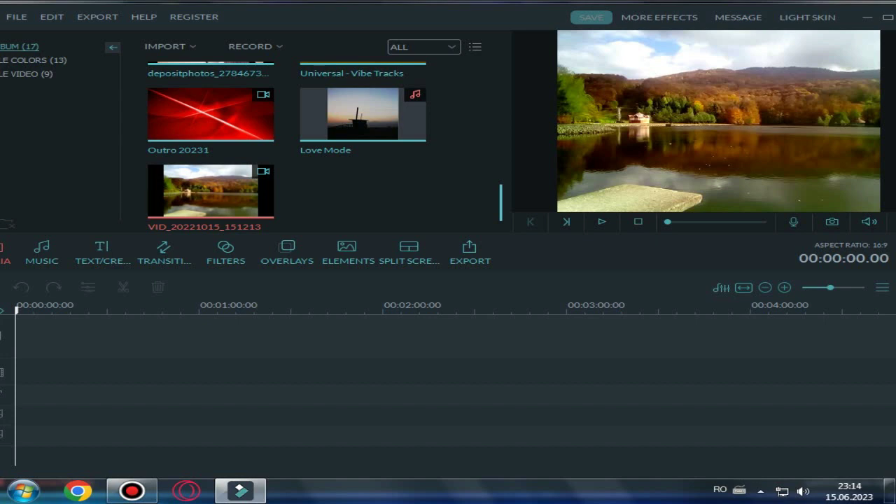
mouse_move(210, 191)
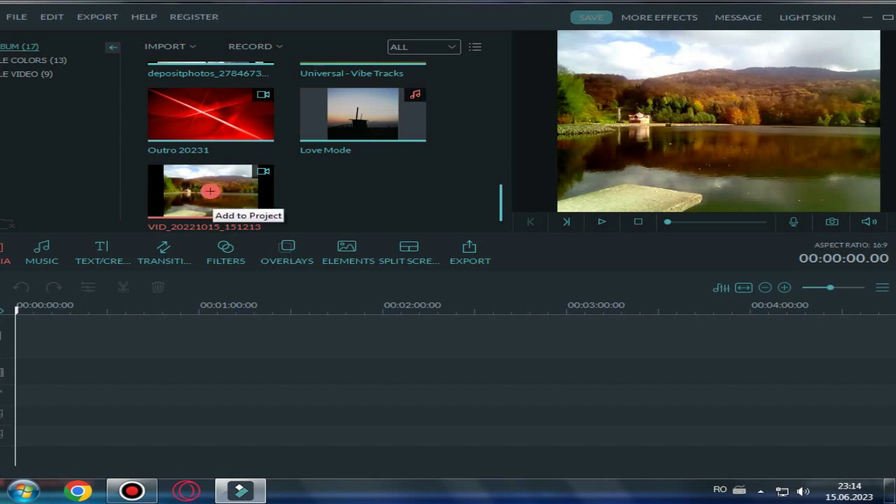
left_click(210, 191)
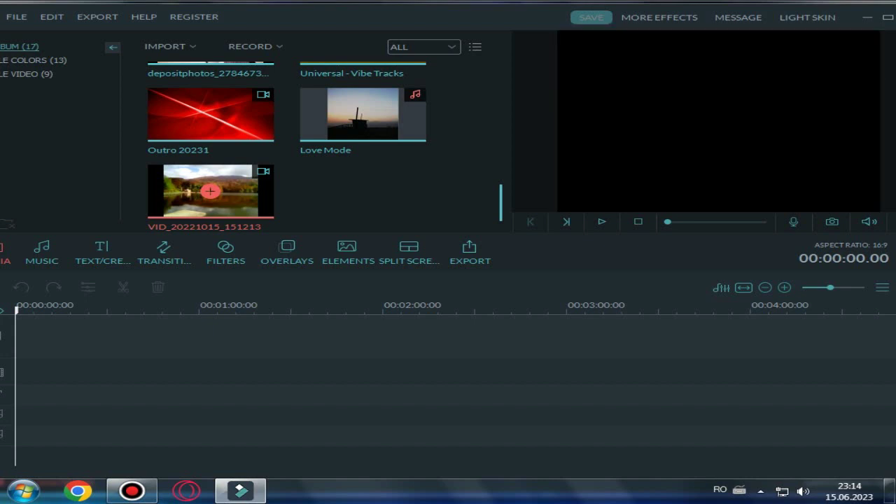
left_click(210, 192)
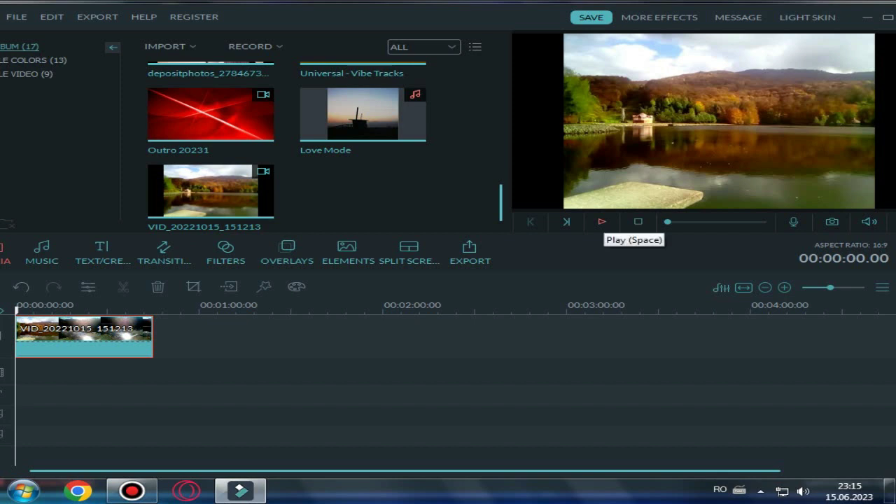
Step: Preview the first seconds of the added clip, pause playback and return the playhead to the start
left_click(601, 221)
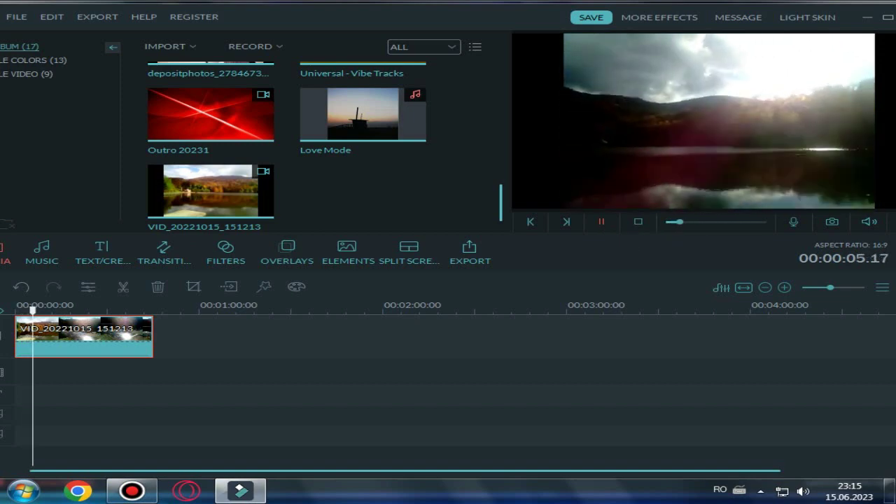
key("space")
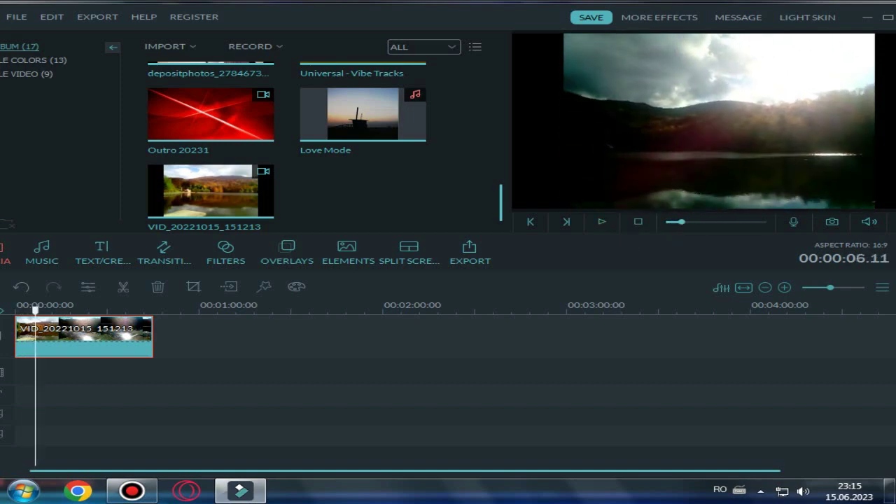
left_click_drag(35, 311, 16, 310)
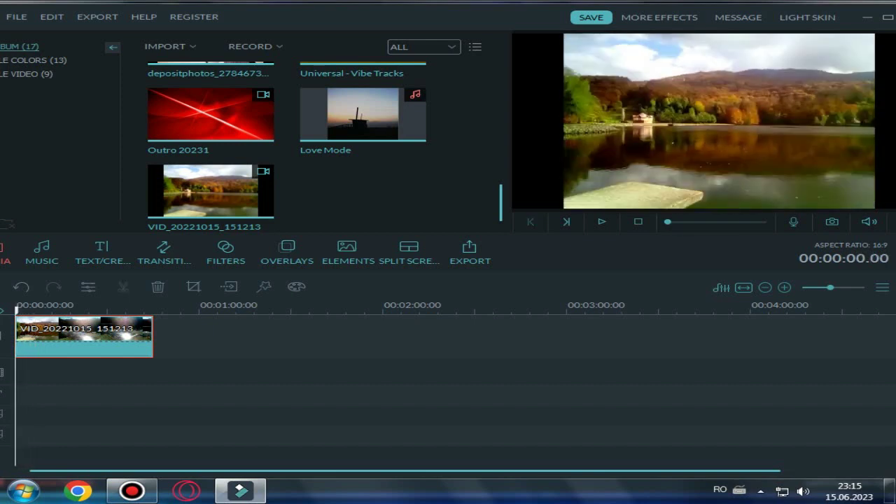
Step: Split the timeline clip at 00:00:11.00 and delete the part after the cut
left_click_drag(308, 17, 348, 19)
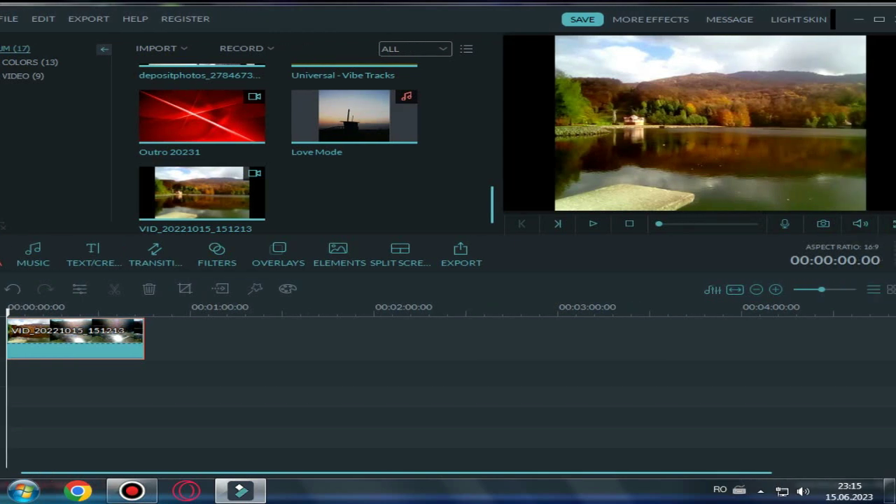
mouse_move(822, 289)
left_mouse_down()
mouse_move(841, 289)
mouse_move(832, 289)
left_mouse_up()
scroll(449, 339, "up", 4)
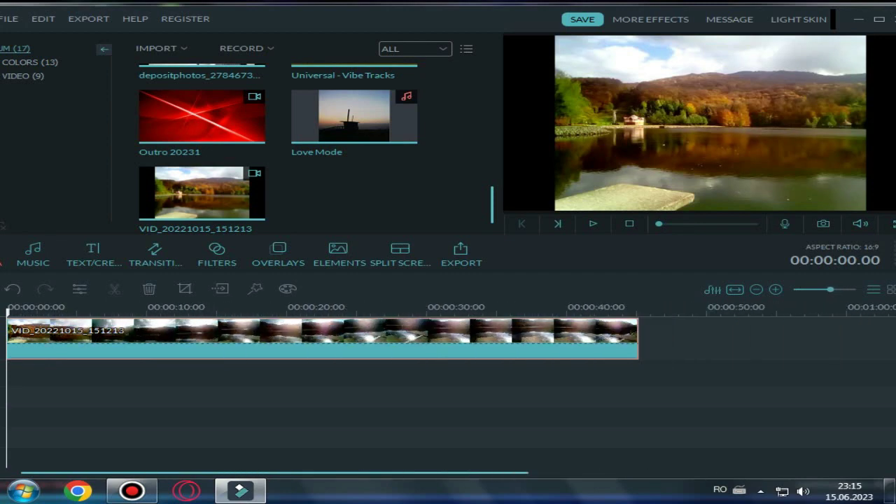
scroll(448, 339, "down", 5)
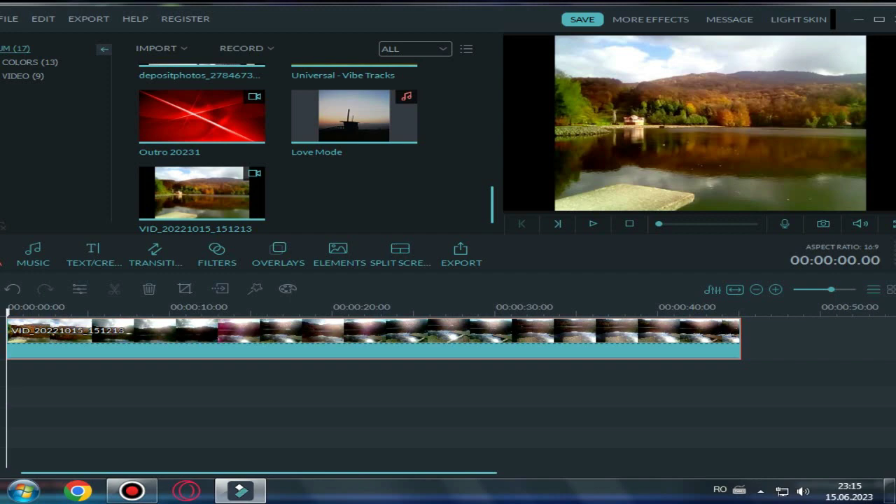
left_click_drag(7, 313, 186, 312)
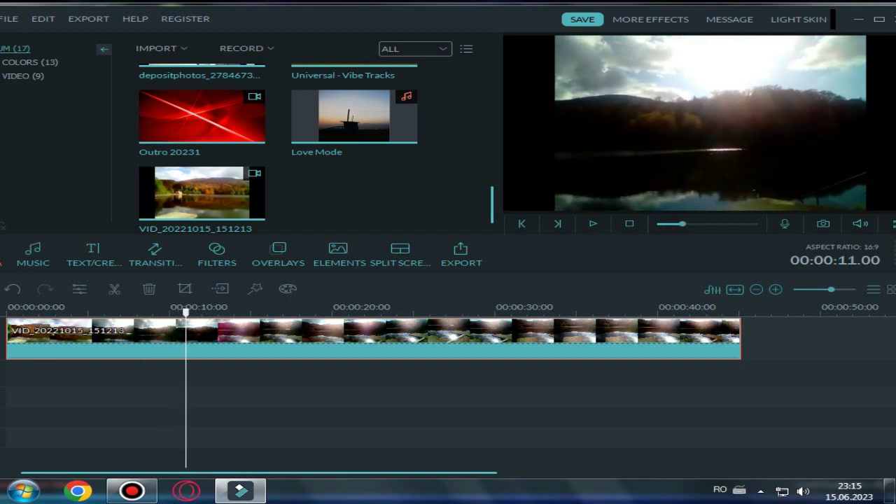
right_click(185, 348)
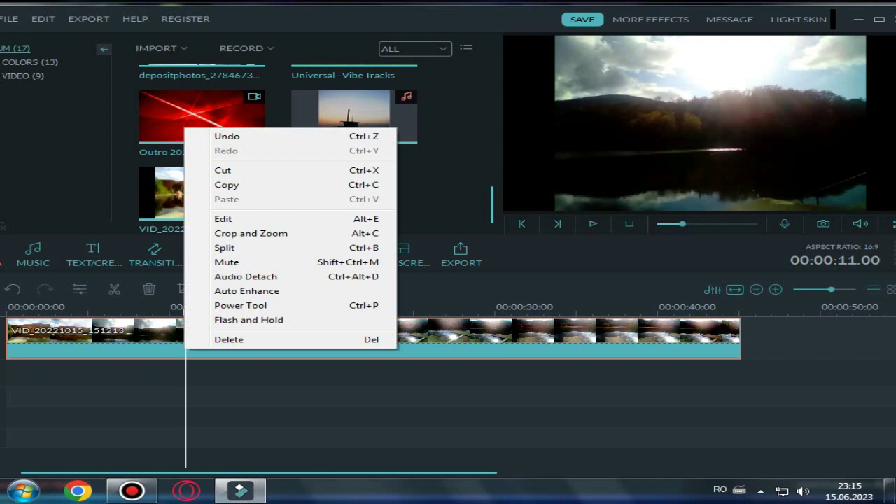
left_click(224, 248)
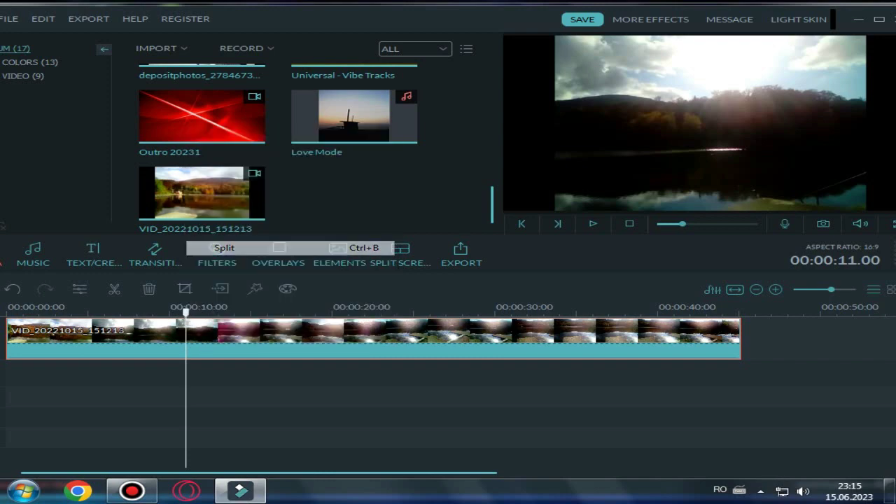
right_click(226, 330)
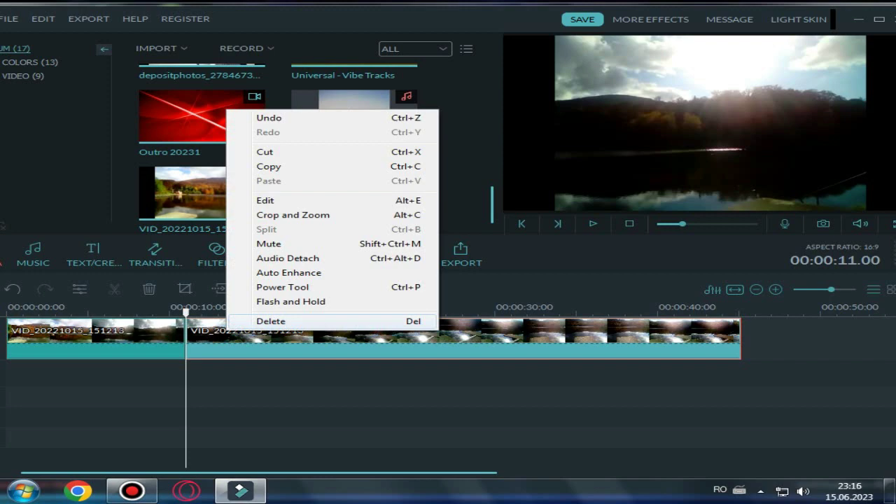
left_click(271, 321)
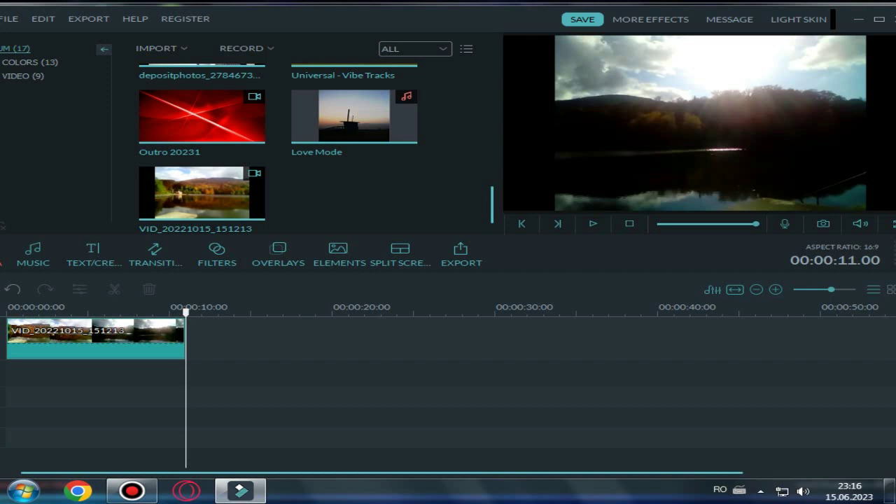
Step: Undo both the deletion and the split of the timeline clip
left_click_drag(185, 313, 10, 312)
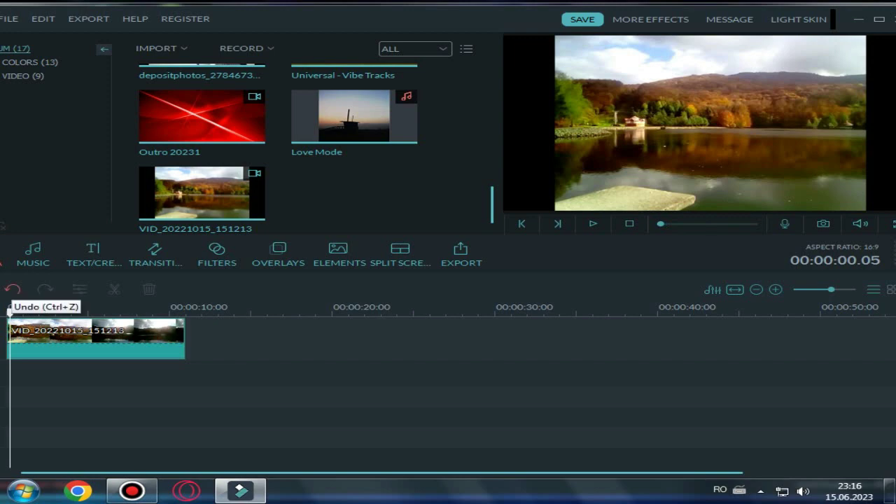
left_click(12, 289)
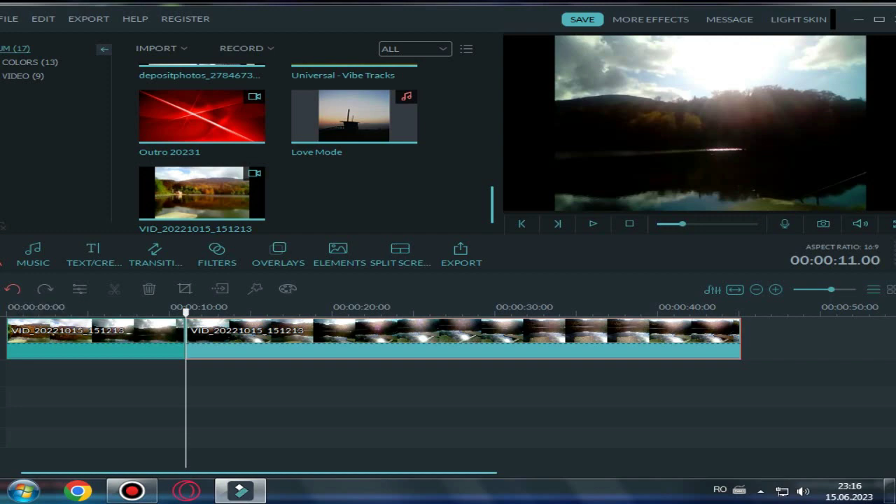
left_click(12, 288)
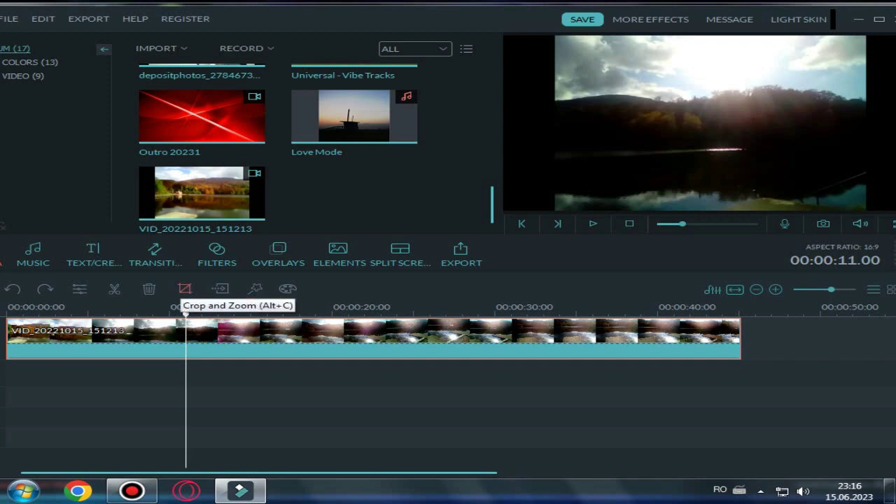
Step: Crop the timeline clip to a 16:9 ratio at 640 × 360, shifting the crop frame down to the picture's vertical middle
left_click(185, 288)
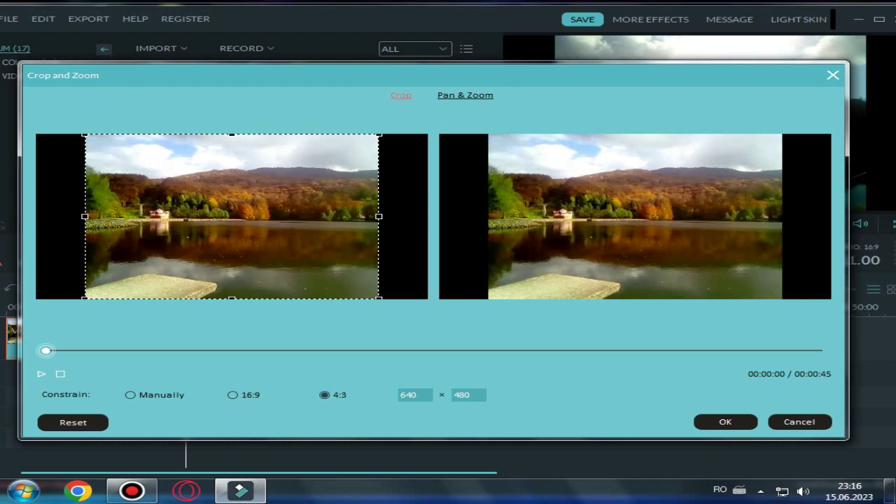
left_click(232, 395)
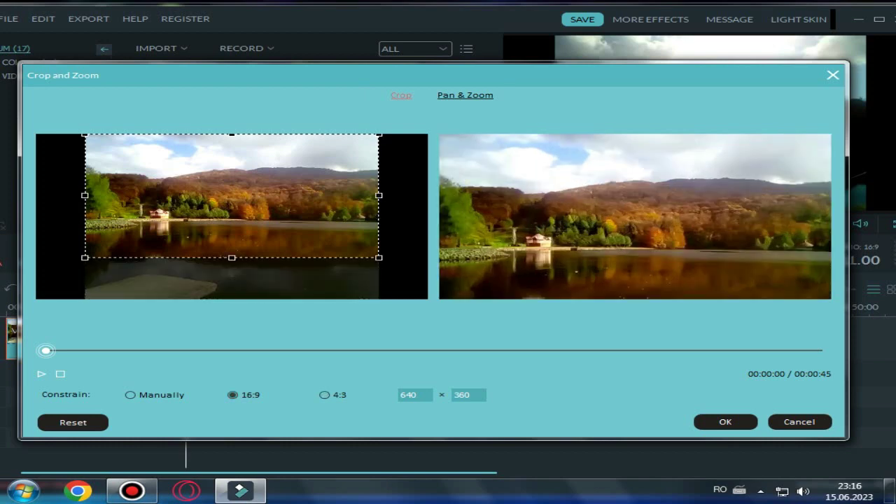
left_click_drag(232, 196, 232, 213)
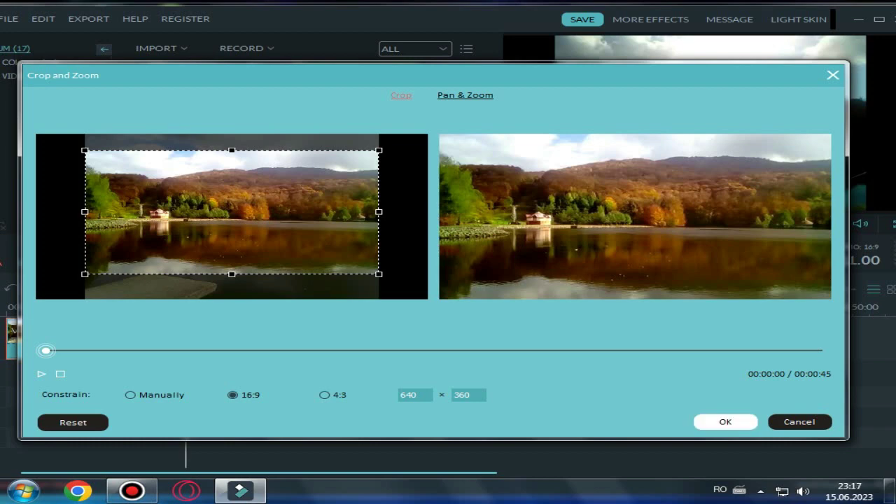
left_click(726, 422)
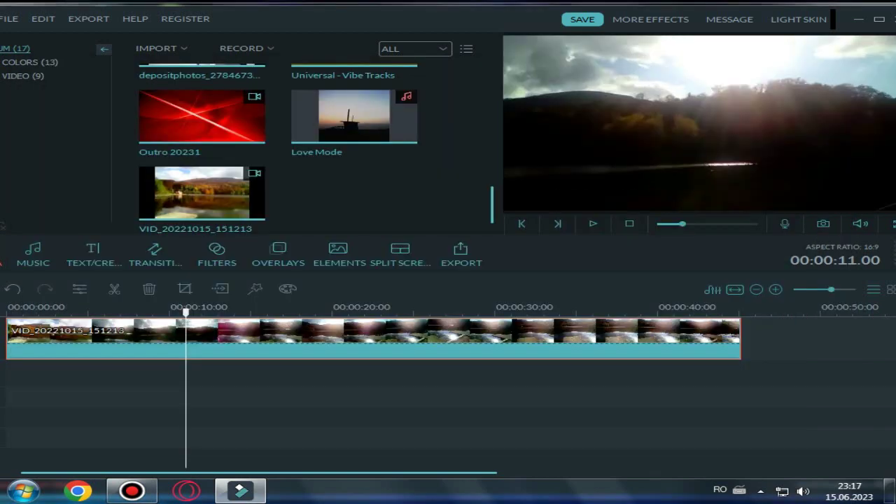
Step: Play the cropped clip from the beginning to check the framing, pause it and rewind the playhead to 00:00:00.00
left_click_drag(186, 312, 7, 313)
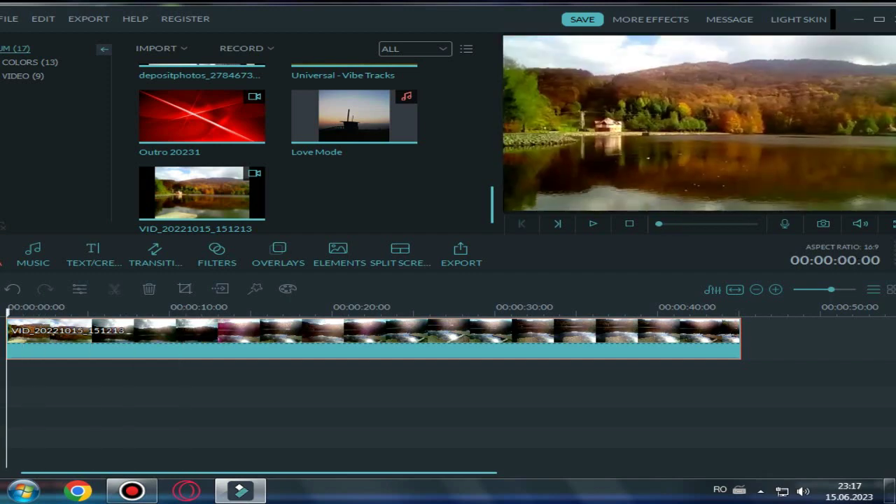
left_click(593, 224)
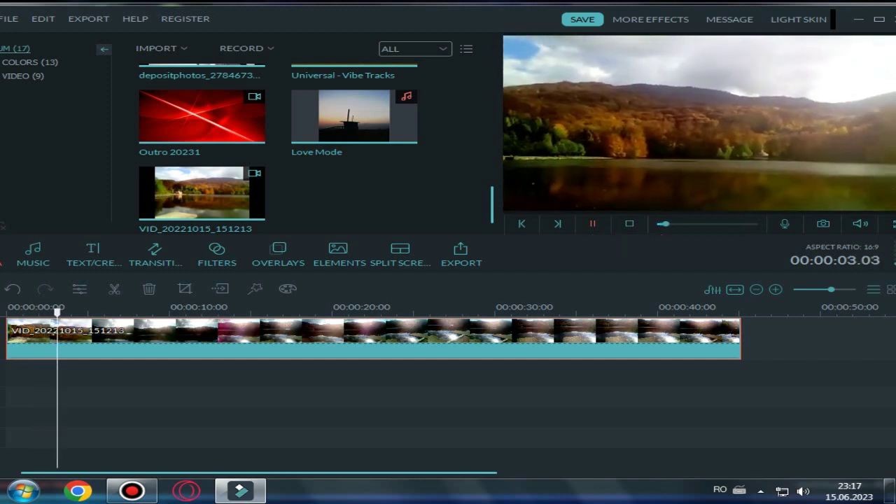
key("space")
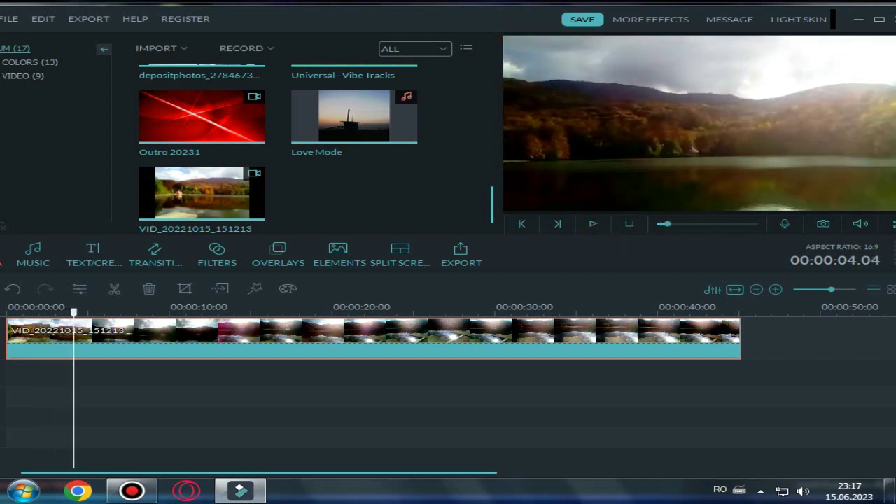
left_click_drag(73, 312, 7, 313)
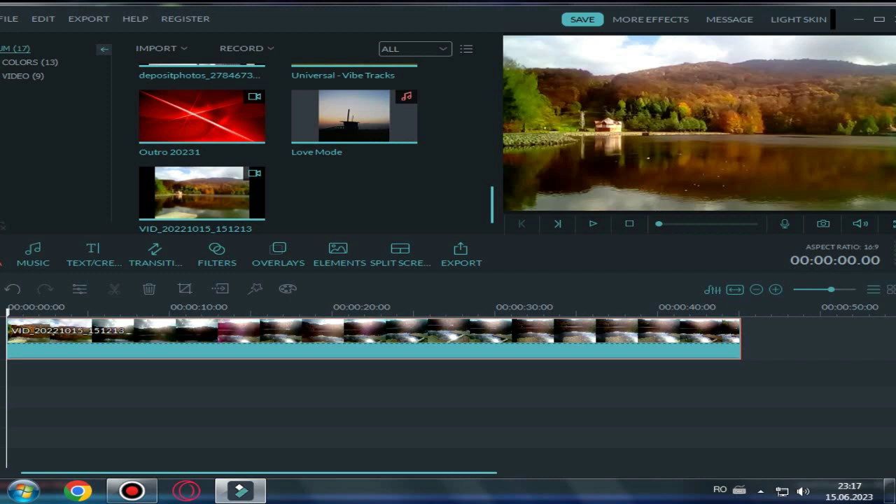
Step: Mute the original audio of the VID_20221015_151213 clip on the timeline
right_click(223, 349)
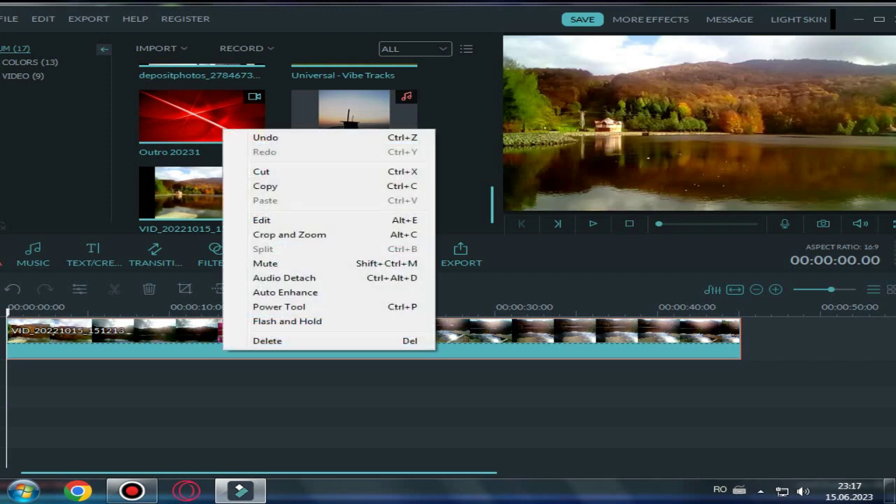
left_click(266, 263)
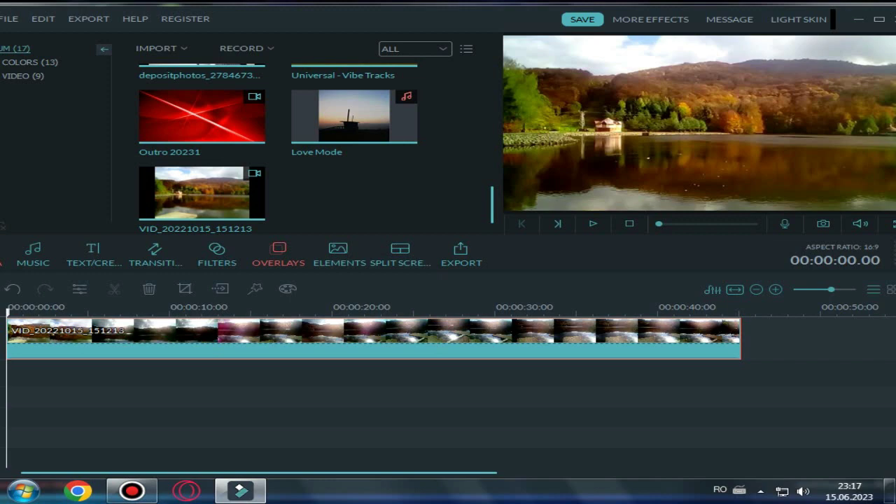
Step: Add the Love Mode music at the start of the timeline and play it with the video, pausing at 00:00:17.01
mouse_move(363, 119)
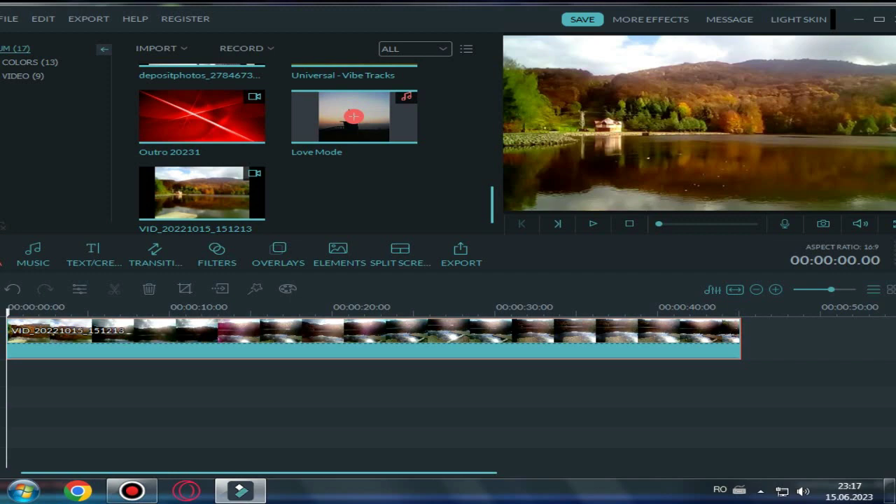
left_click(353, 116)
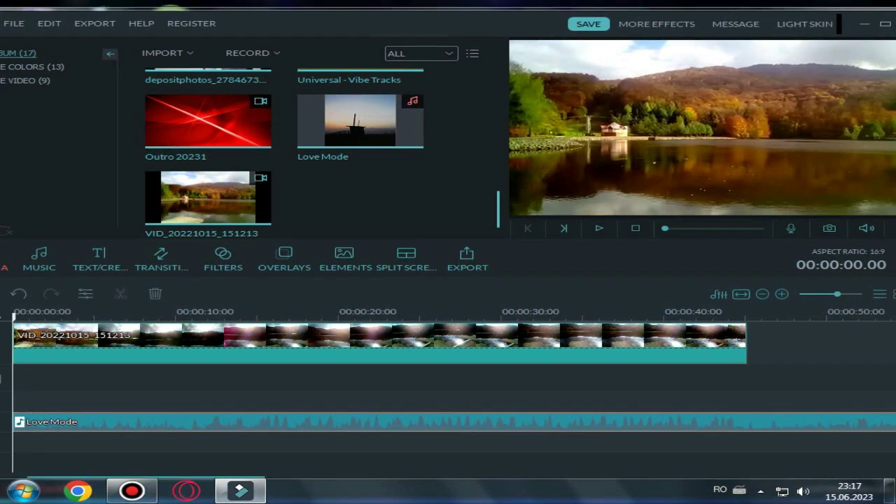
left_click(599, 228)
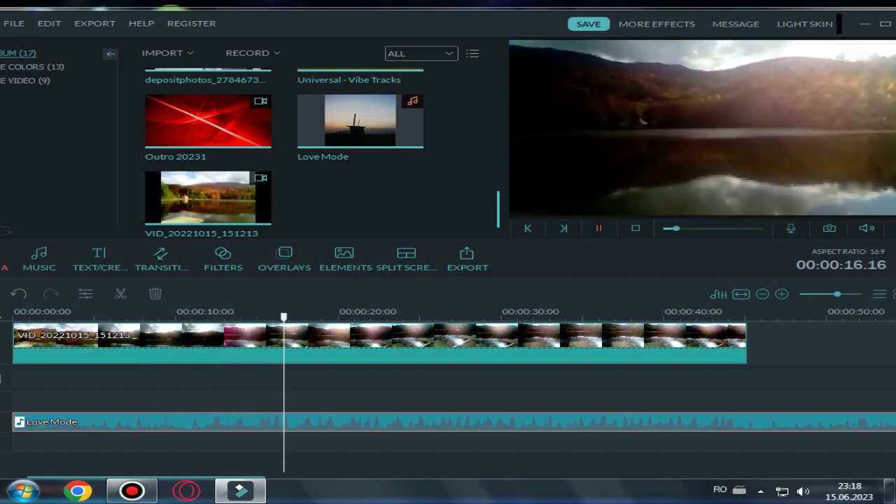
key("space")
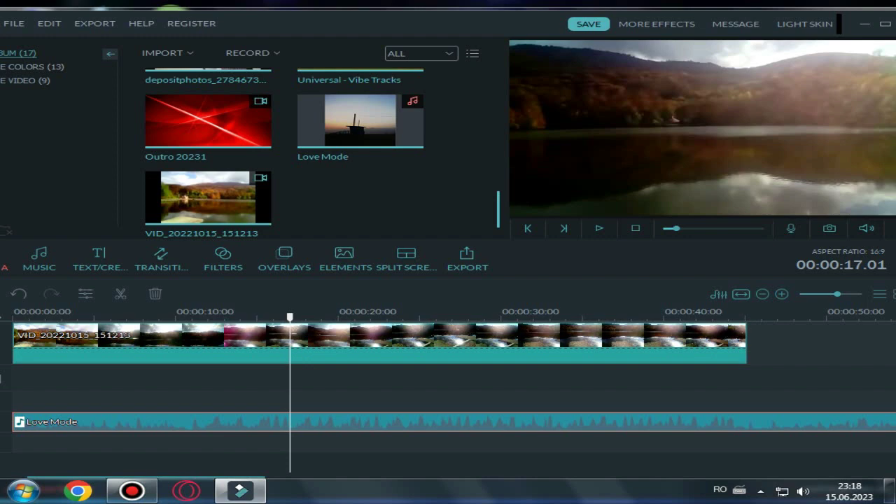
Step: Delete the Love Mode music, re-add it from the media library at 00:00:17.01 and move it to the beginning of the timeline
right_click(366, 421)
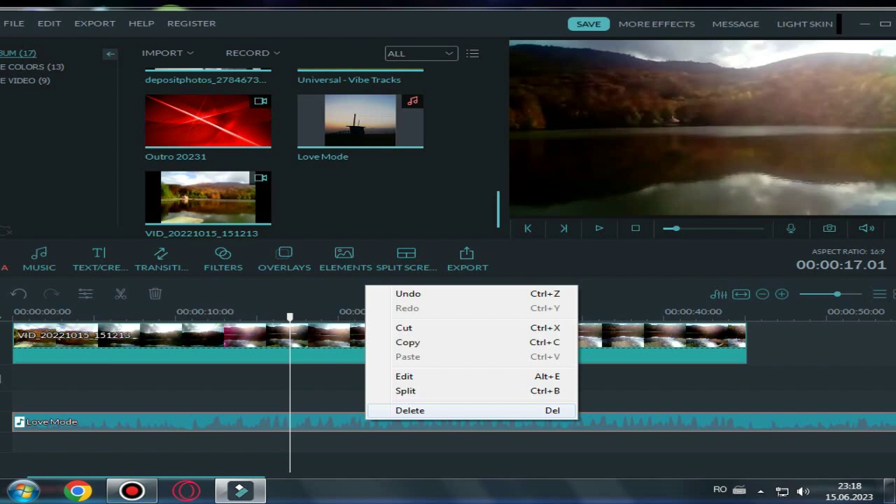
left_click(410, 410)
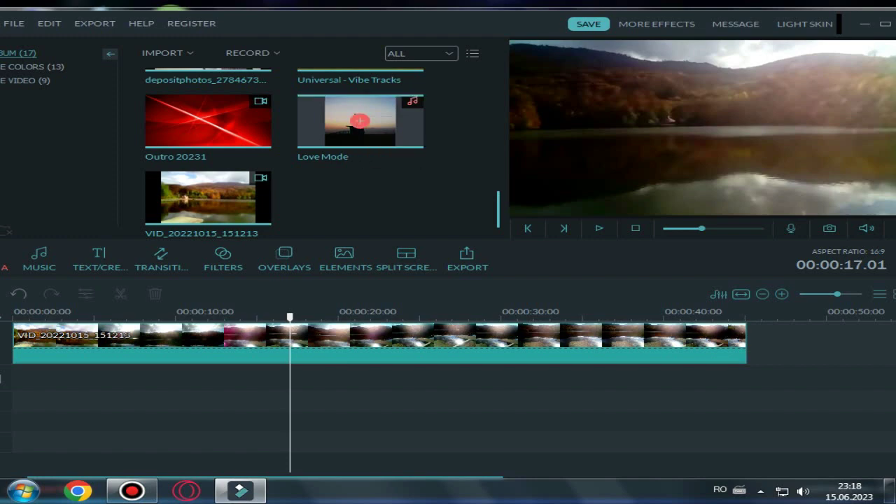
left_click(359, 122)
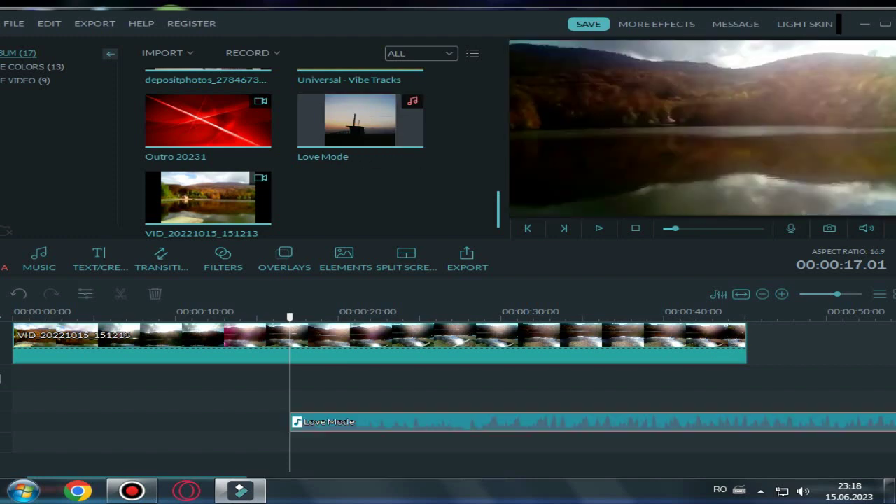
left_click_drag(364, 422, 86, 422)
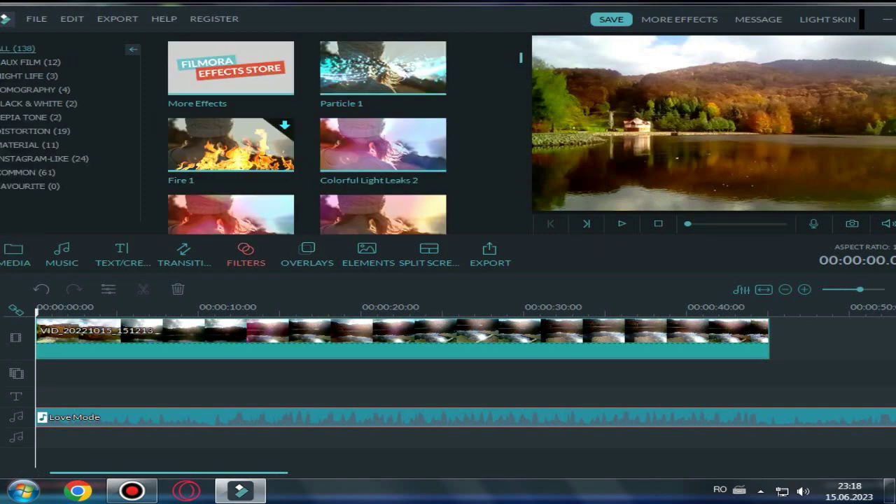
Step: Browse the full filter library down to the Retro filter and preview it on the video
scroll(307, 138, "down", 5)
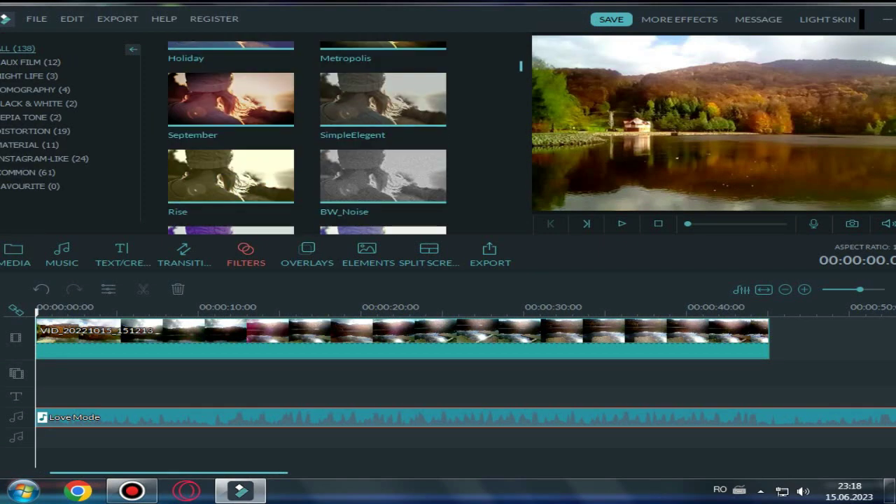
scroll(308, 137, "down", 10)
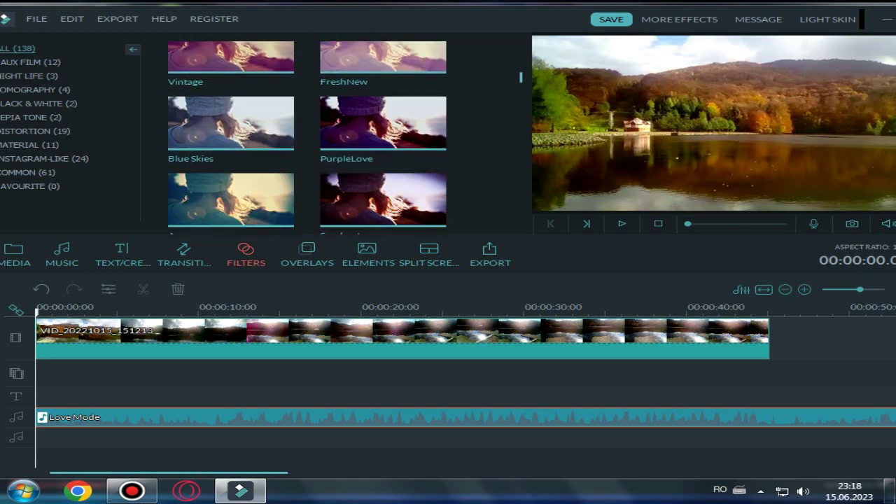
scroll(308, 137, "down", 1)
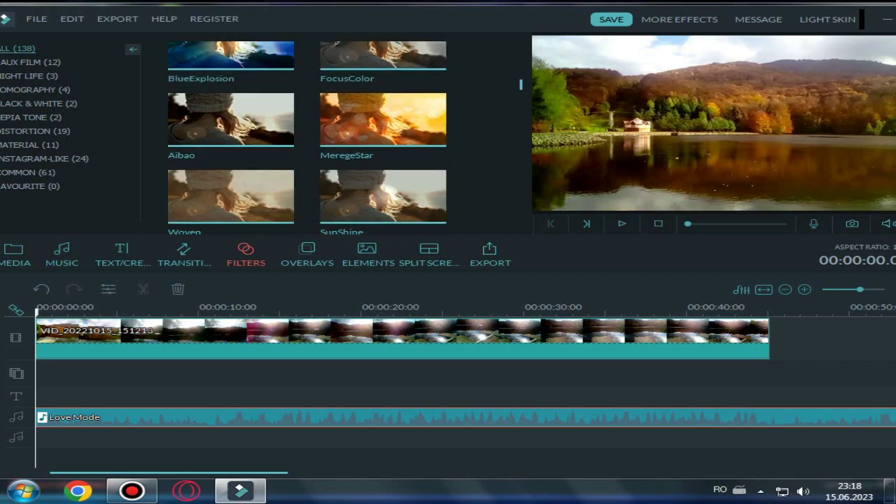
scroll(308, 137, "down", 1)
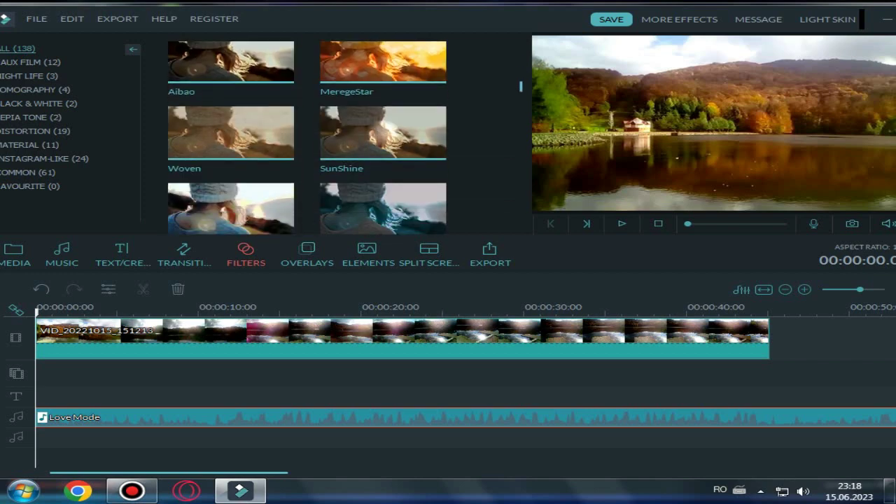
scroll(307, 137, "down", 1)
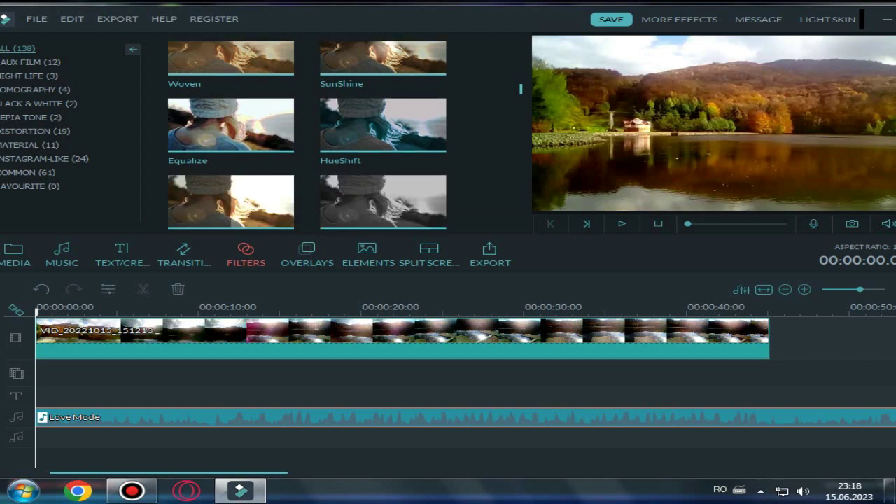
scroll(307, 138, "down", 4)
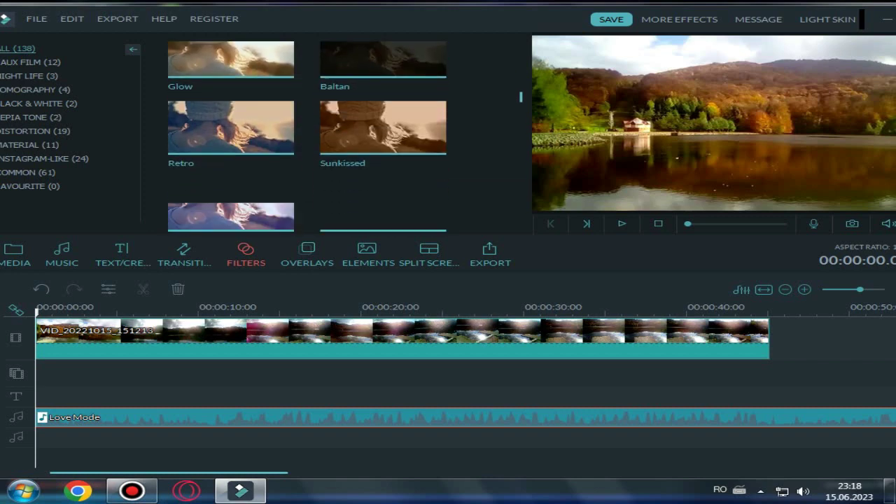
scroll(231, 133, "up", 1)
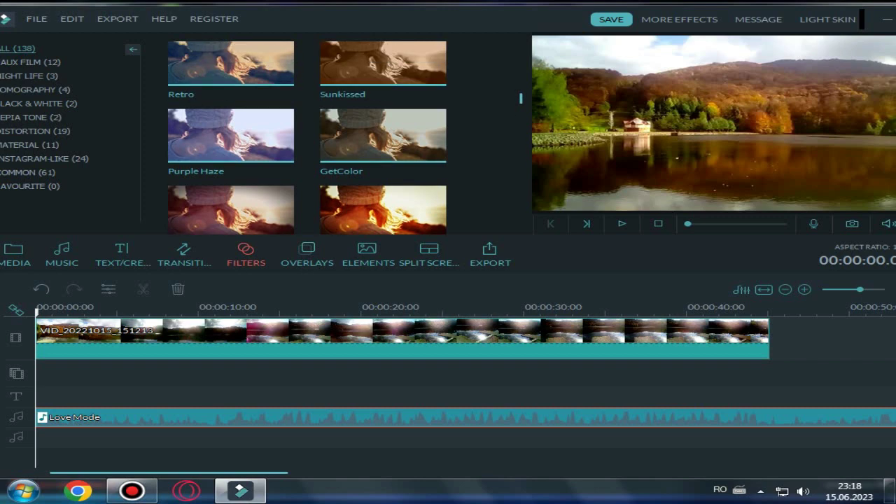
left_click(230, 59)
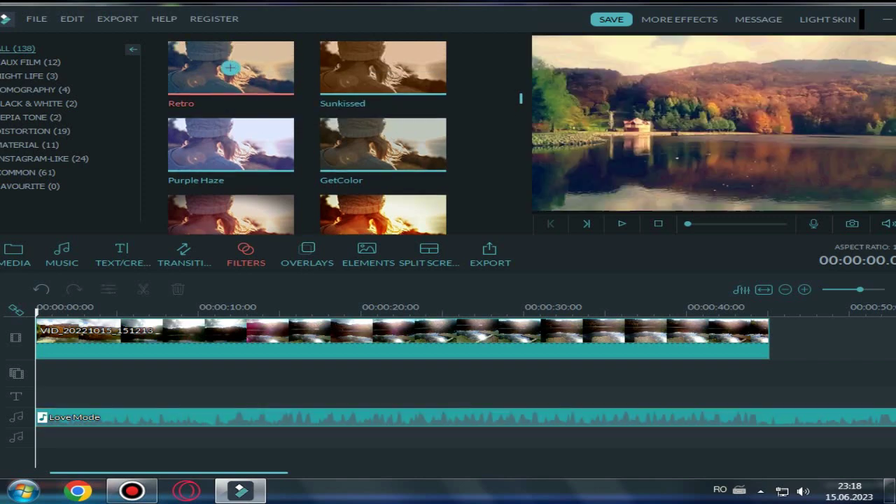
Step: Preview the Sunkissed, Purple Haze, GetColor, SunSet and Vivid filters on the video
scroll(377, 143, "up", 1)
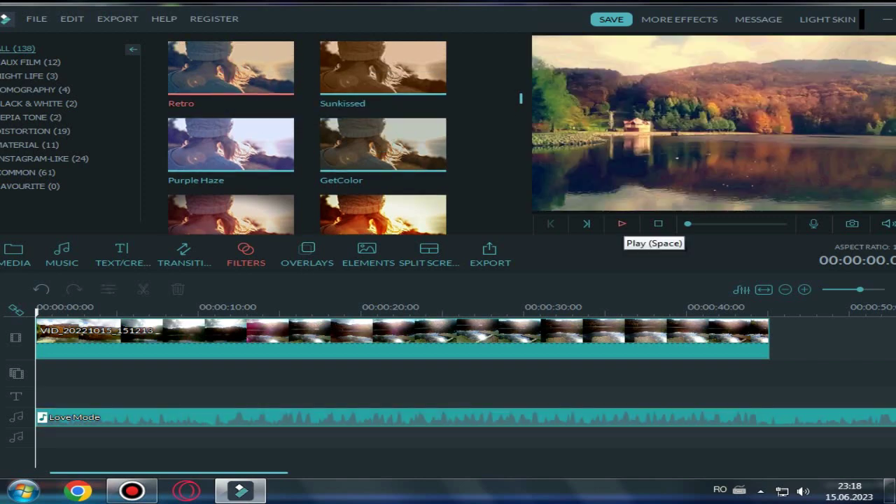
left_click(382, 68)
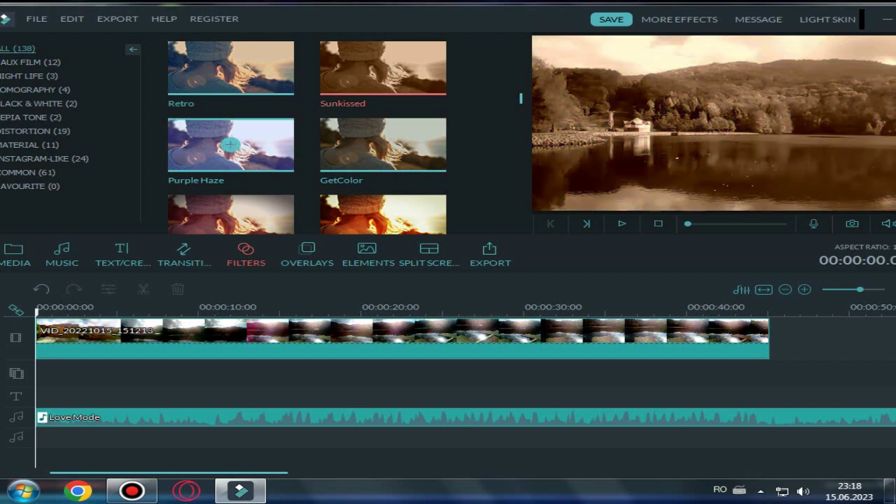
left_click(232, 144)
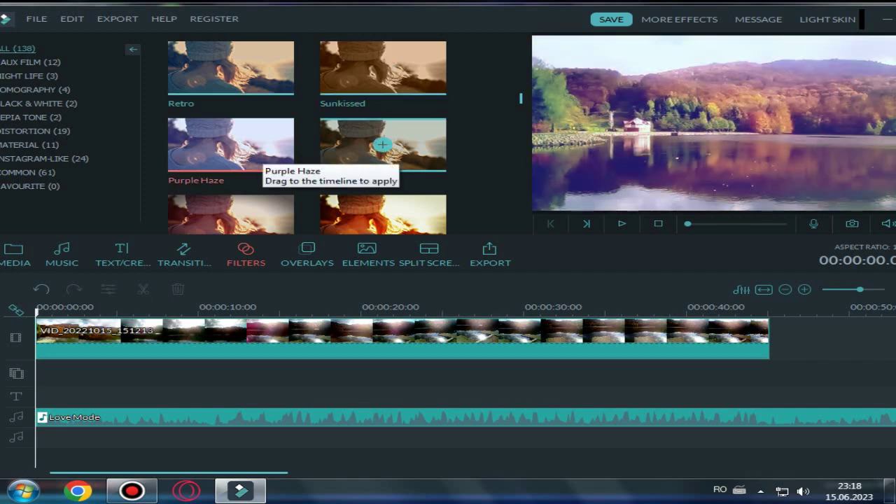
left_click(380, 145)
left_click(230, 222)
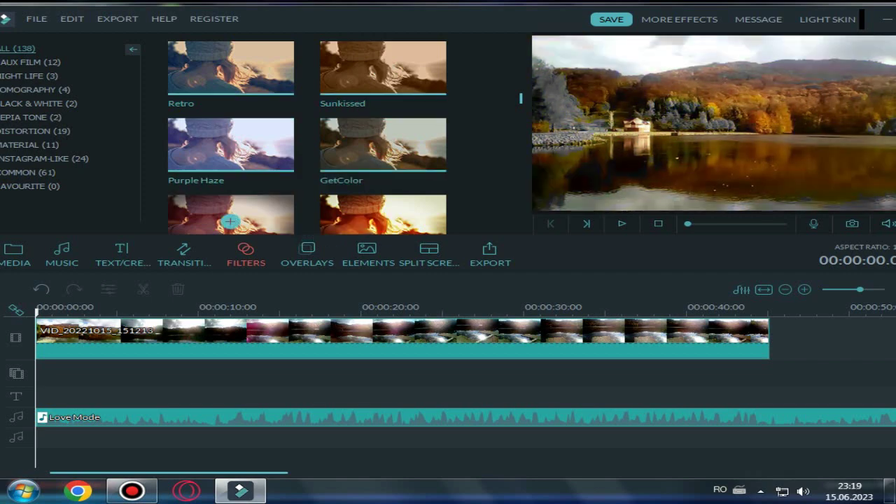
scroll(231, 210, "down", 1)
left_click(382, 116)
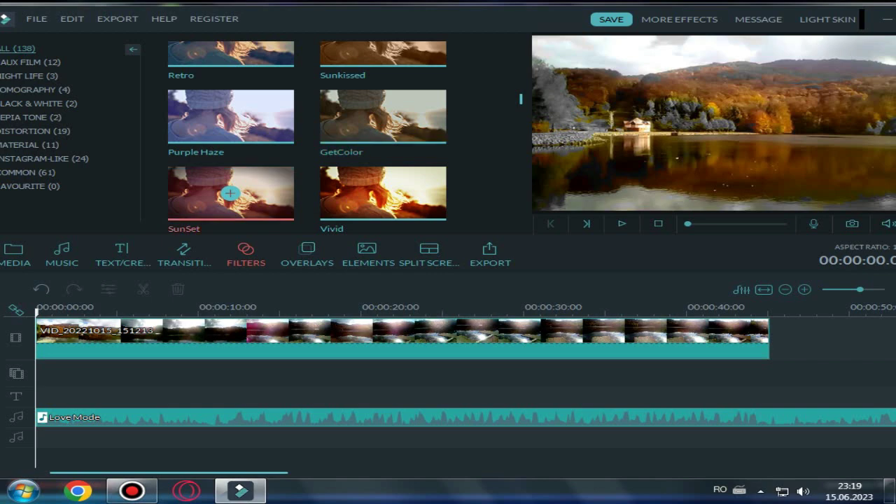
left_click(382, 193)
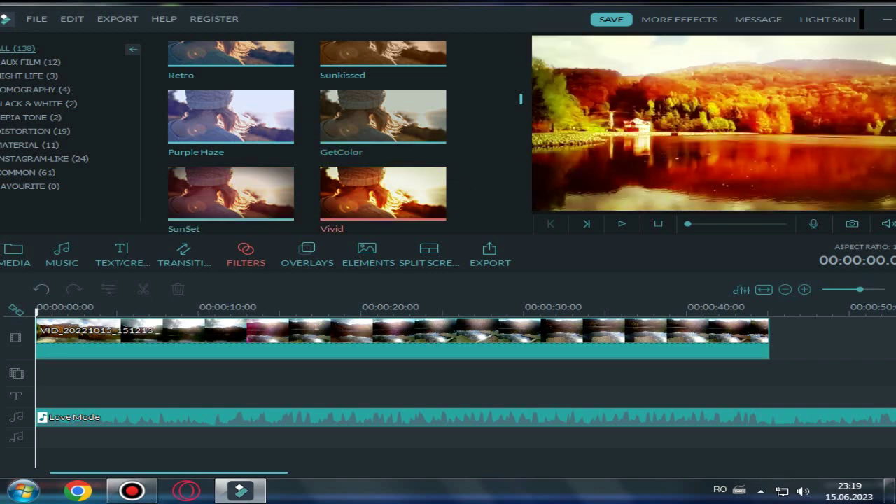
Step: Preview the Willow filter on the video, followed by the Retro filter again for comparison
scroll(308, 133, "up", 3)
scroll(308, 136, "down", 5)
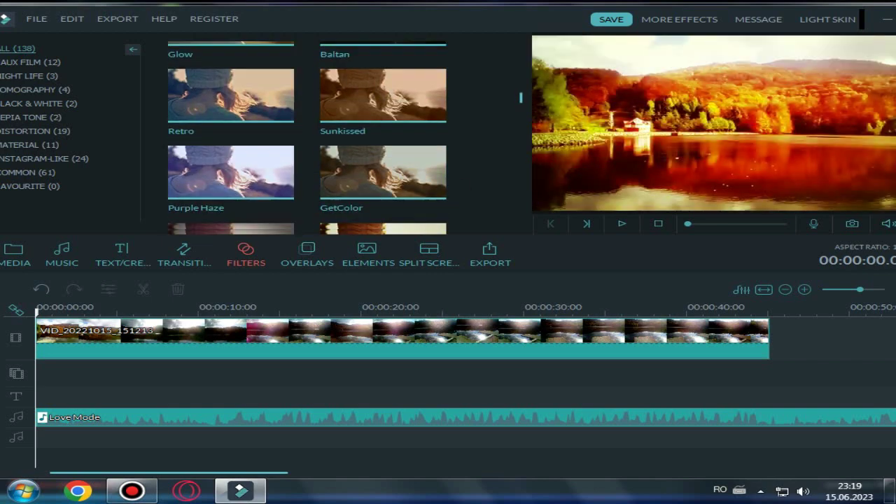
scroll(308, 133, "up", 5)
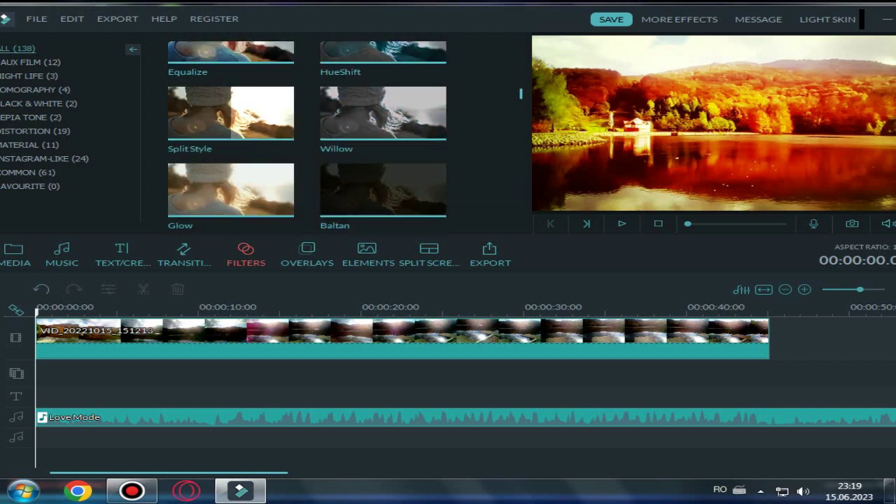
left_click(382, 55)
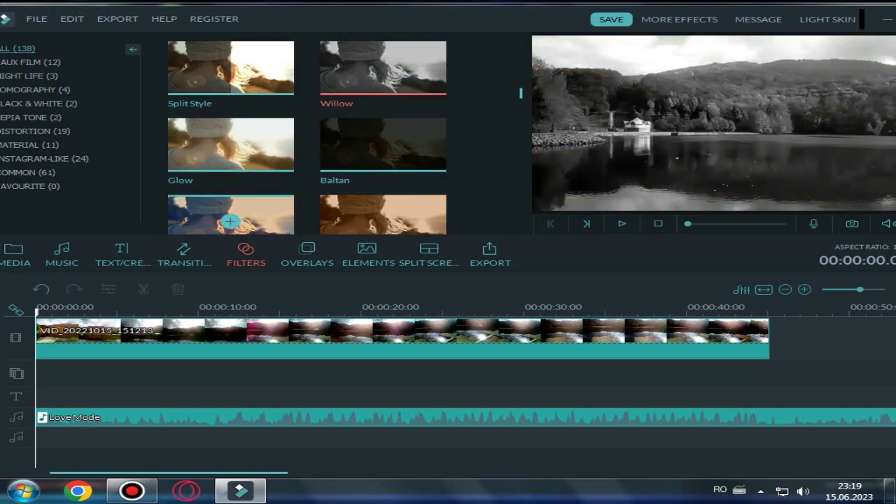
left_click(229, 221)
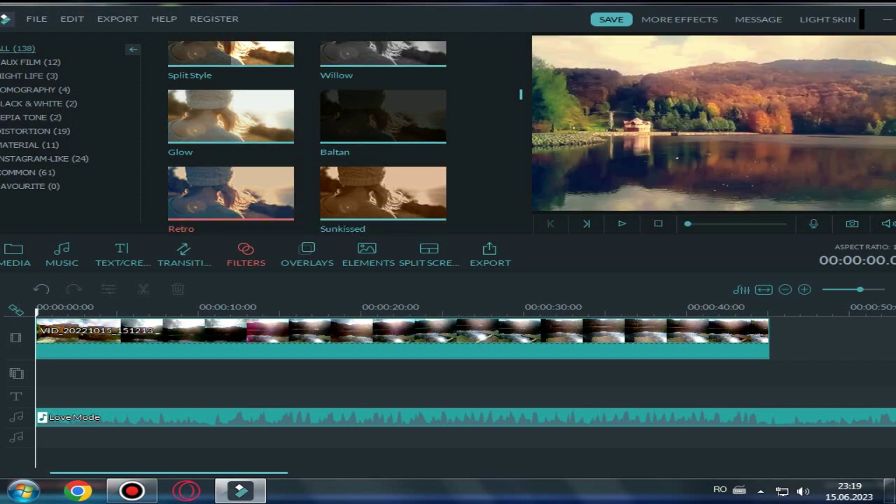
Step: Browse further down the filter library and preview the FourSeason, Flushed and Vivid filters
scroll(308, 137, "down", 3)
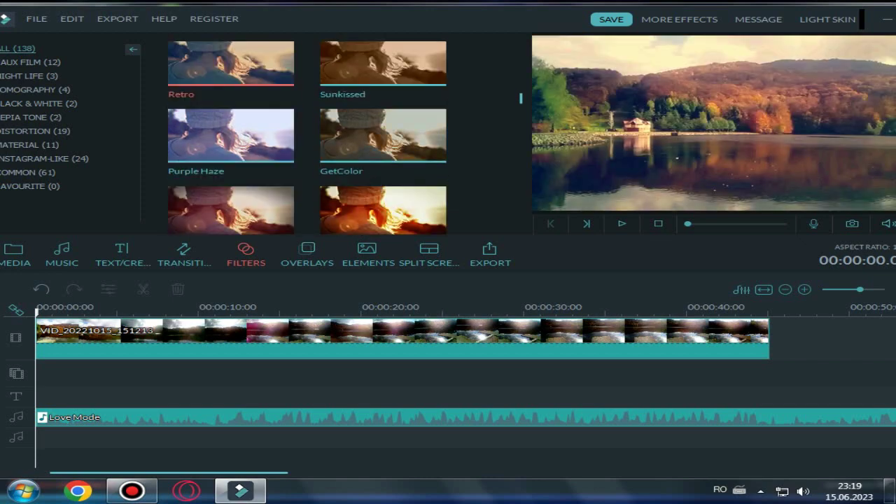
scroll(308, 137, "down", 2)
scroll(307, 136, "down", 2)
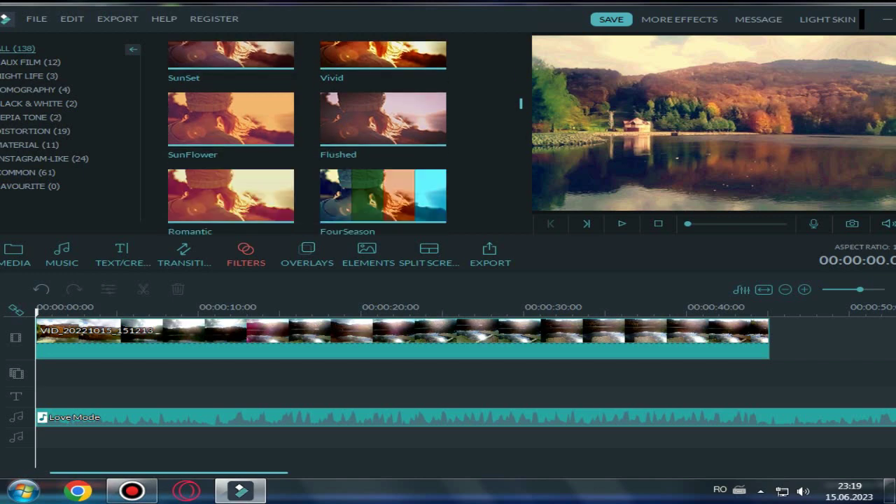
left_click(410, 199)
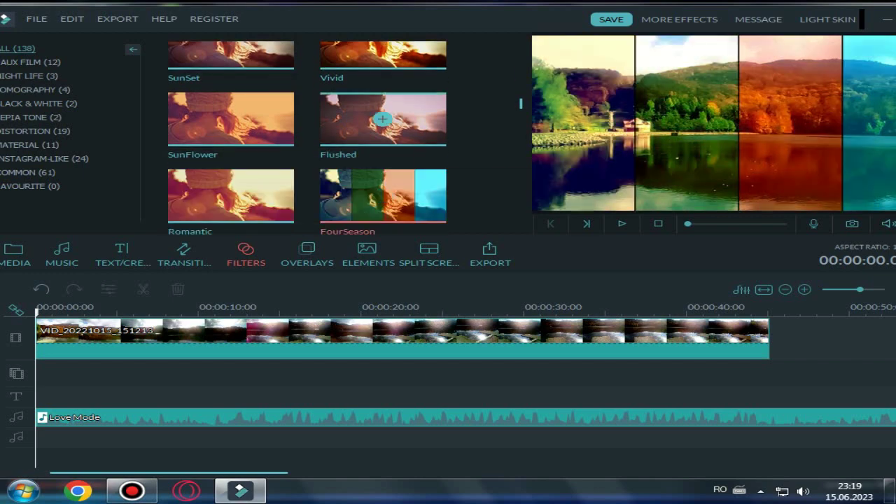
left_click(412, 127)
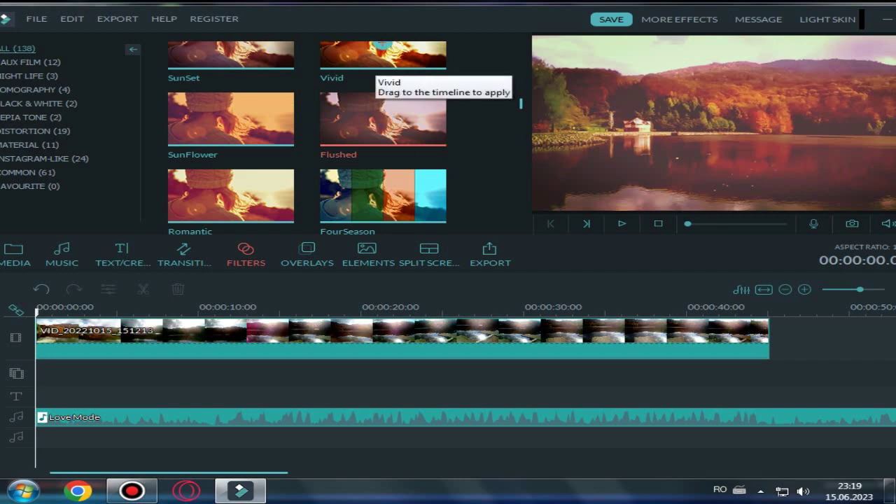
left_click(343, 53)
scroll(343, 53, "up", 1)
Step: Open the overlay library and select the Bokeh 5 overlay for preview
left_click(308, 254)
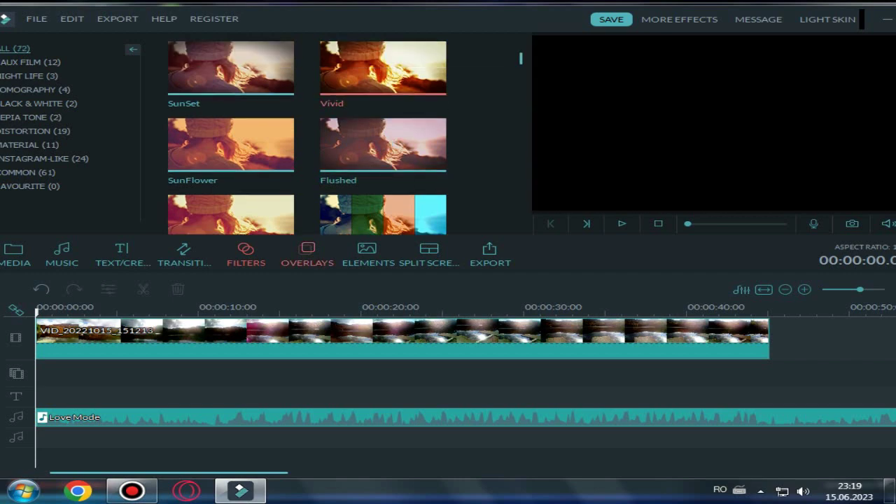
left_click(381, 68)
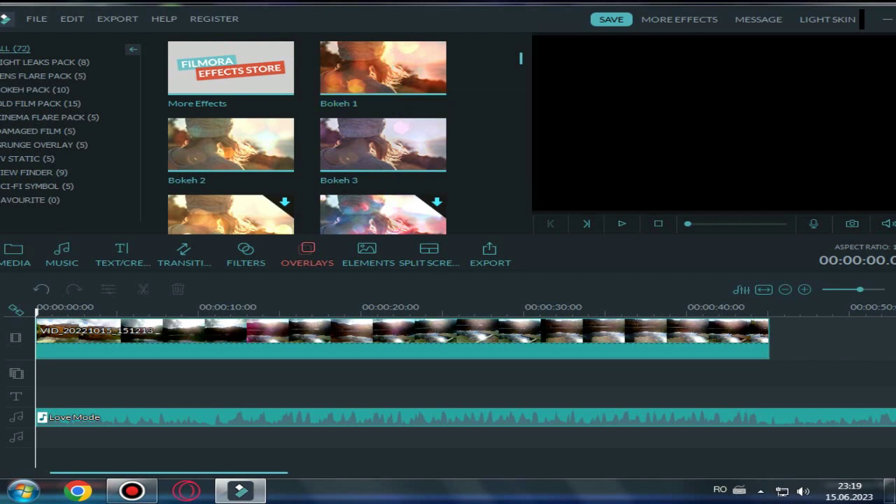
left_click(369, 207)
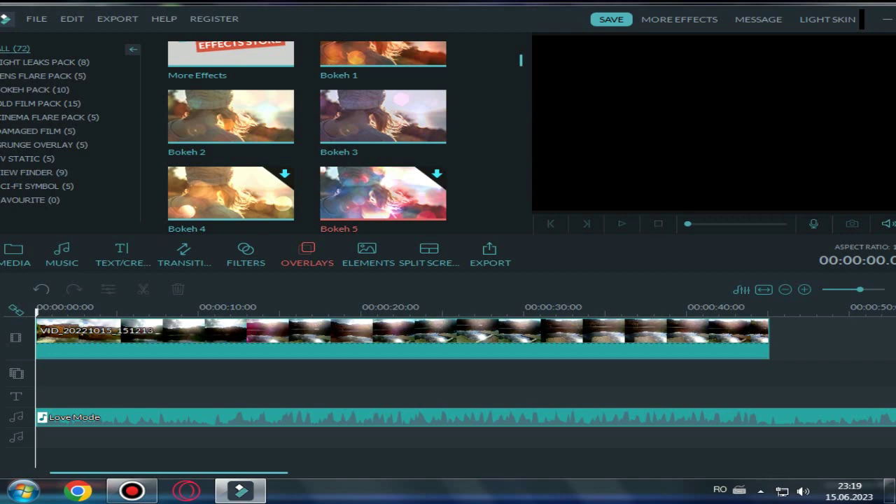
Step: Browse further down the overlay library and preview the Old Film 1 overlay
scroll(307, 138, "down", 10)
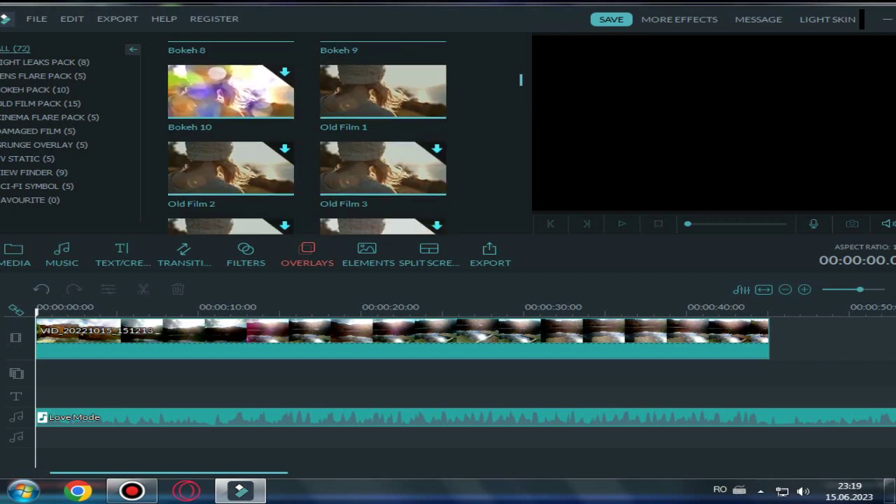
left_click(382, 91)
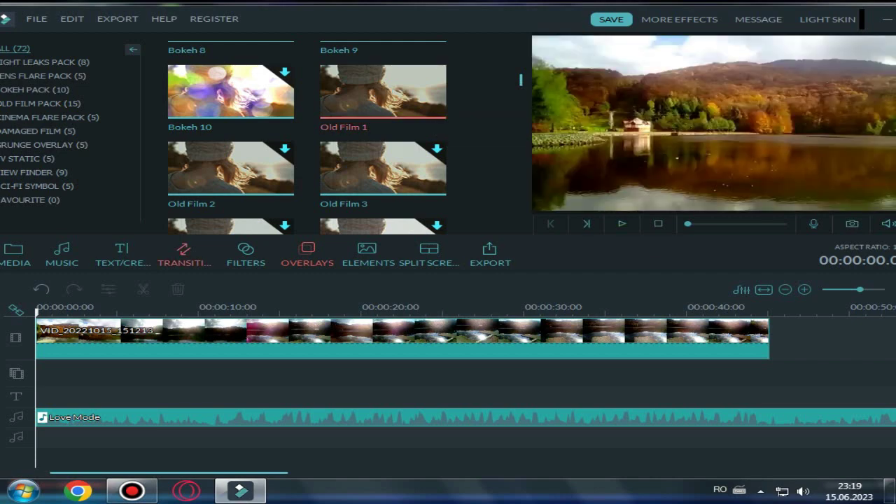
scroll(306, 138, "up", 5)
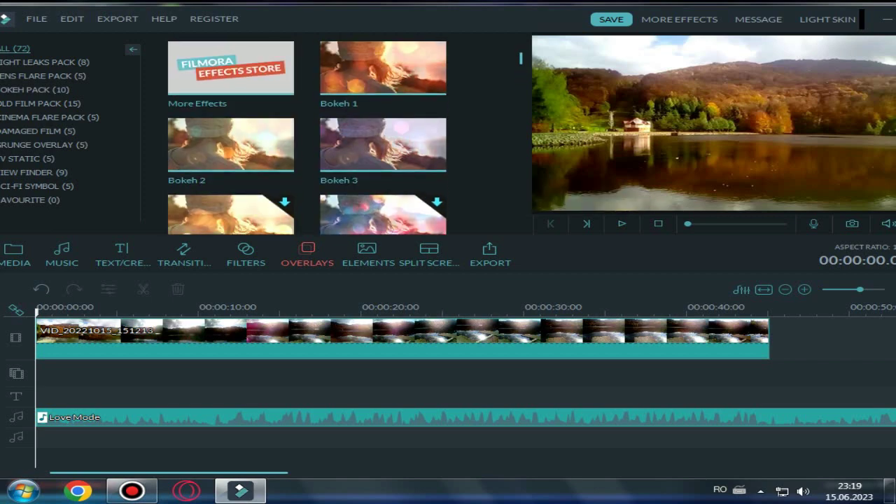
Step: Browse the element library categories: Vacation, Love, Shapes, Nature, Hand Drawn, Still, Tutorial and Favourite, ending on the full list
left_click(246, 254)
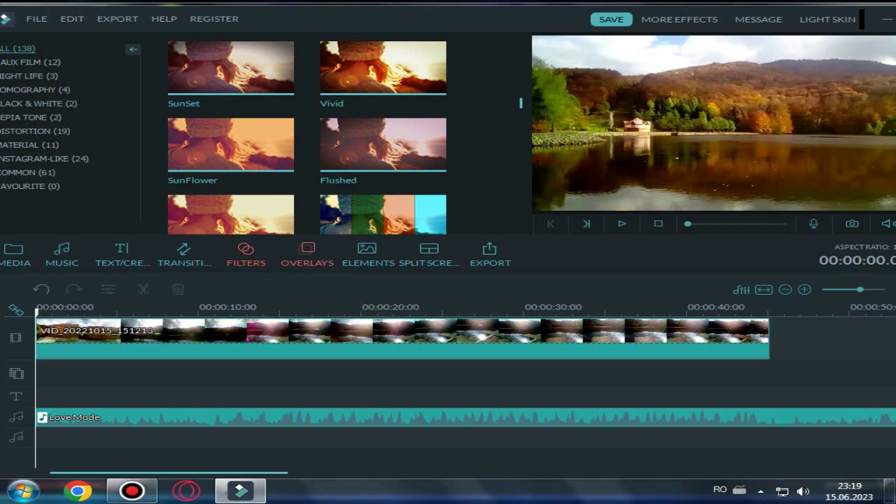
left_click(367, 254)
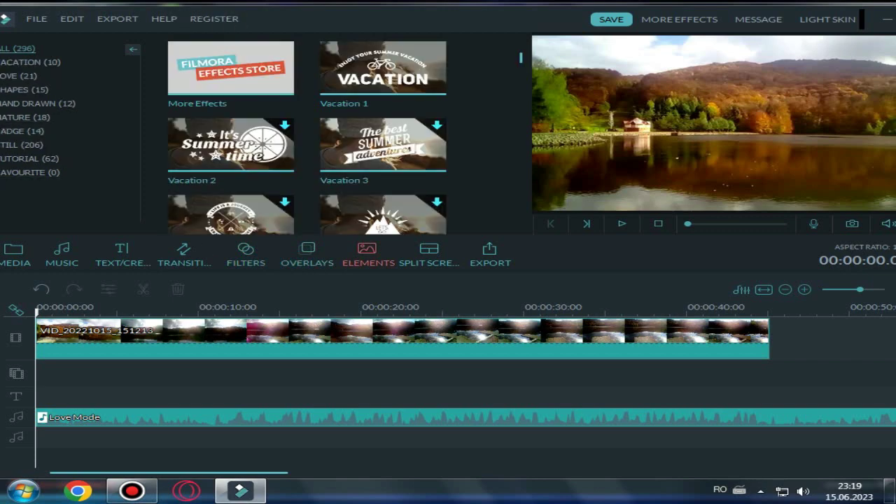
left_click_drag(315, 19, 343, 18)
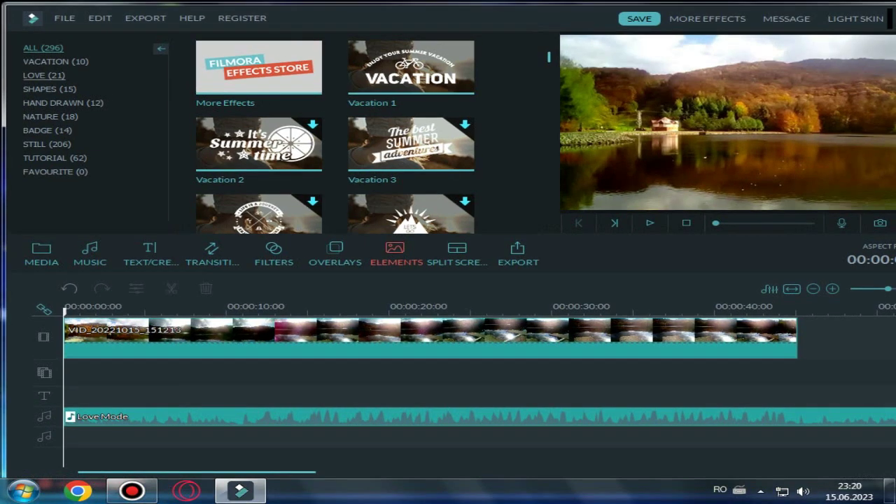
left_click(56, 62)
left_click(44, 75)
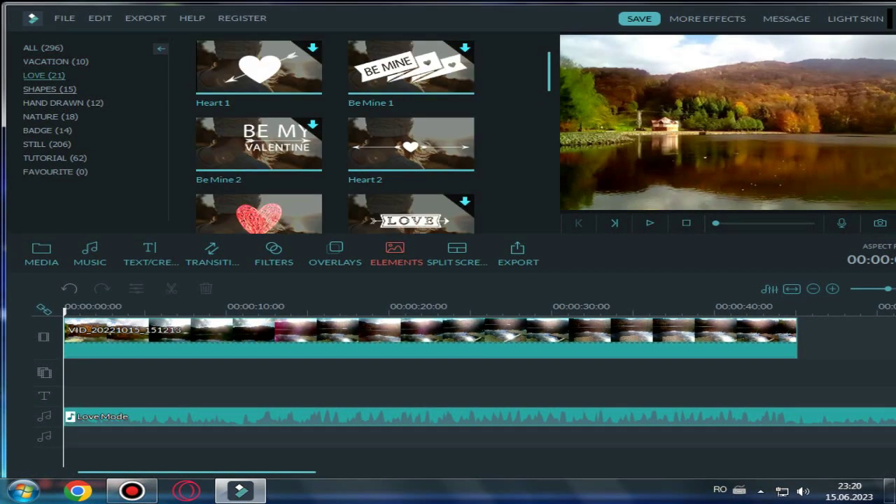
left_click(50, 89)
left_click(50, 117)
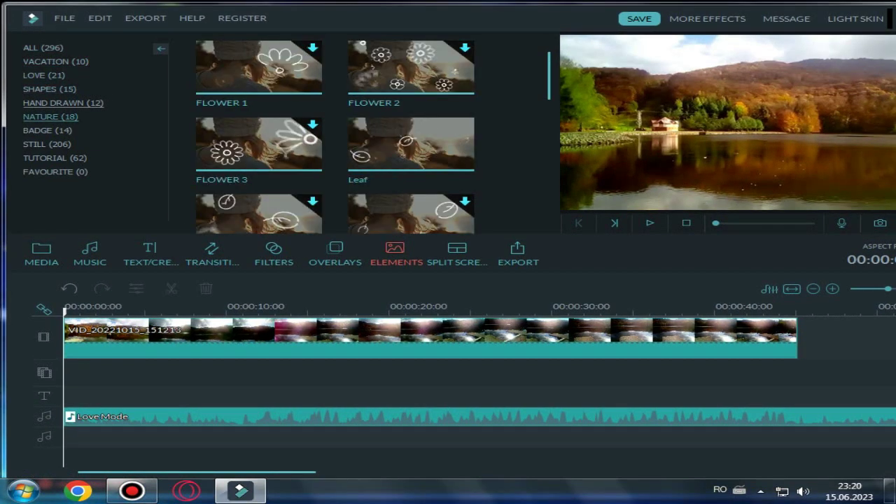
left_click(63, 103)
left_click(47, 145)
left_click(55, 158)
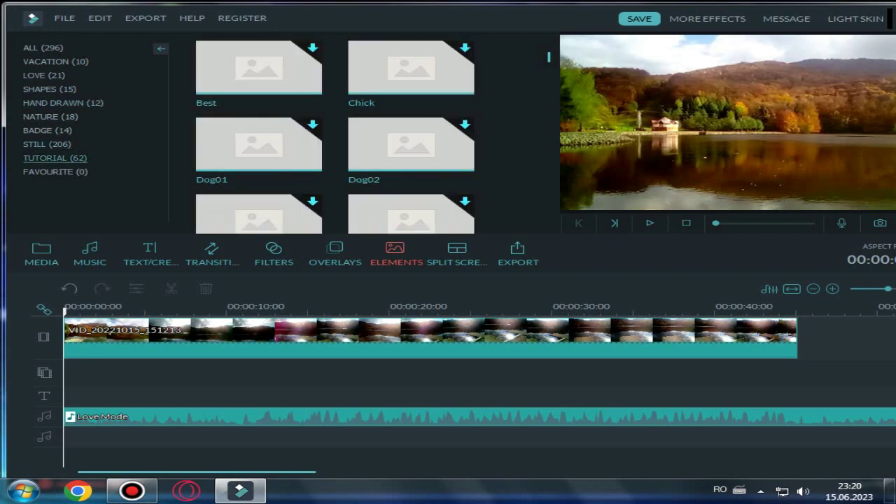
left_click(55, 172)
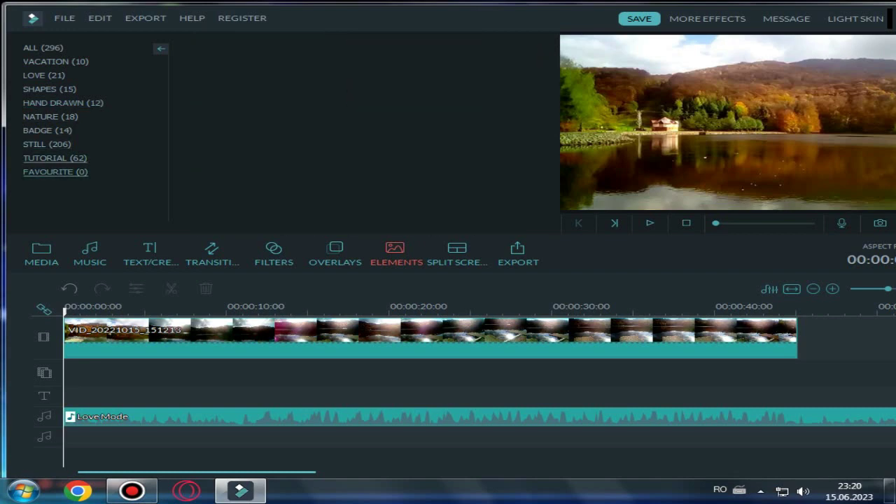
left_click(43, 47)
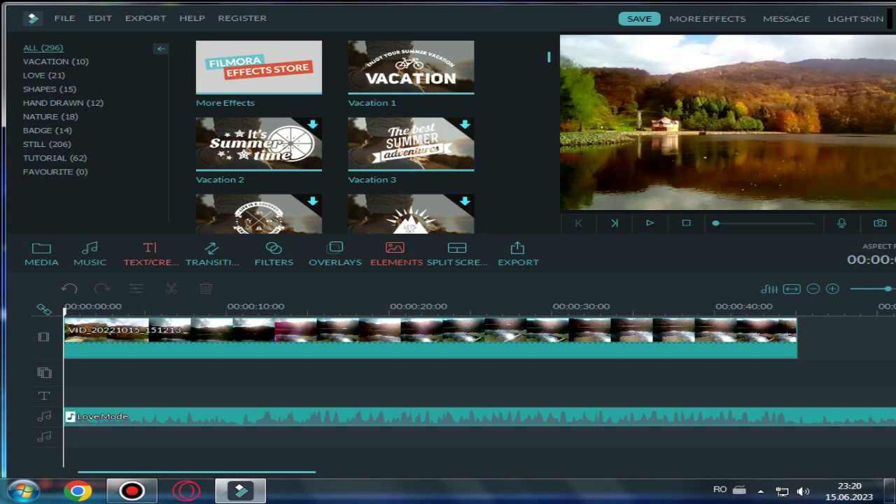
Step: Add the Space title from the Opener category of the text library at the start of the timeline
left_click(150, 253)
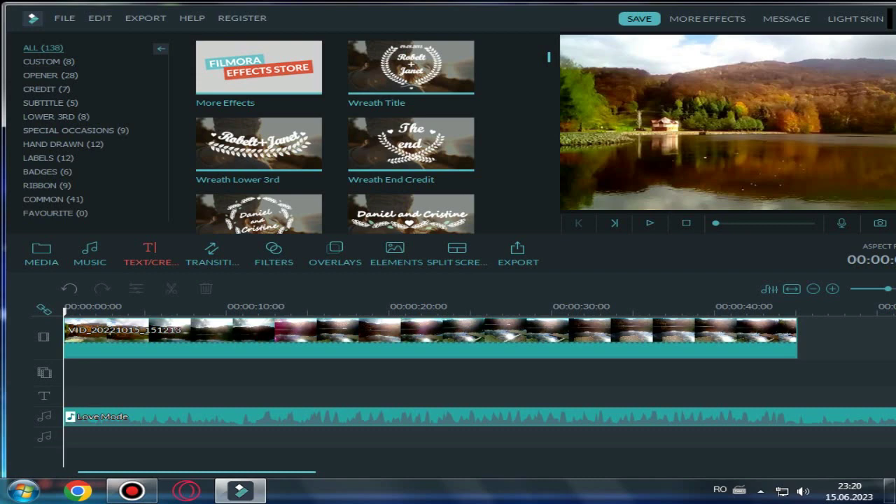
scroll(334, 140, "down", 10)
scroll(335, 140, "up", 10)
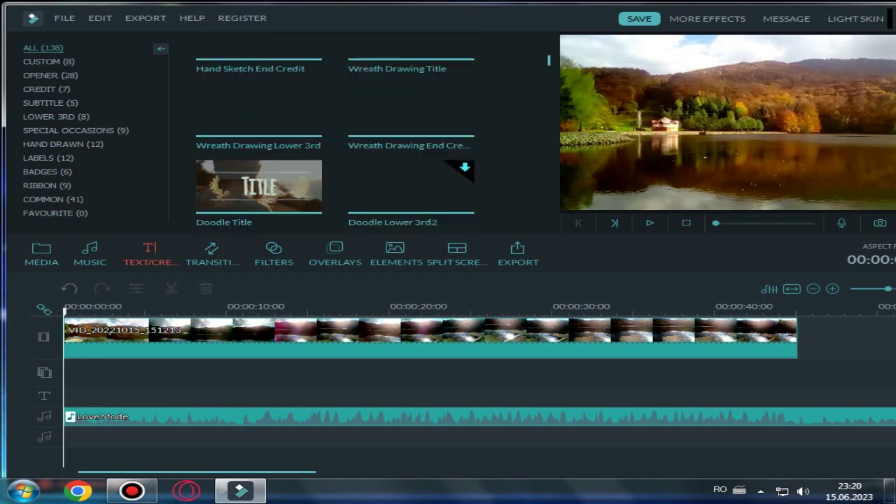
left_click(50, 76)
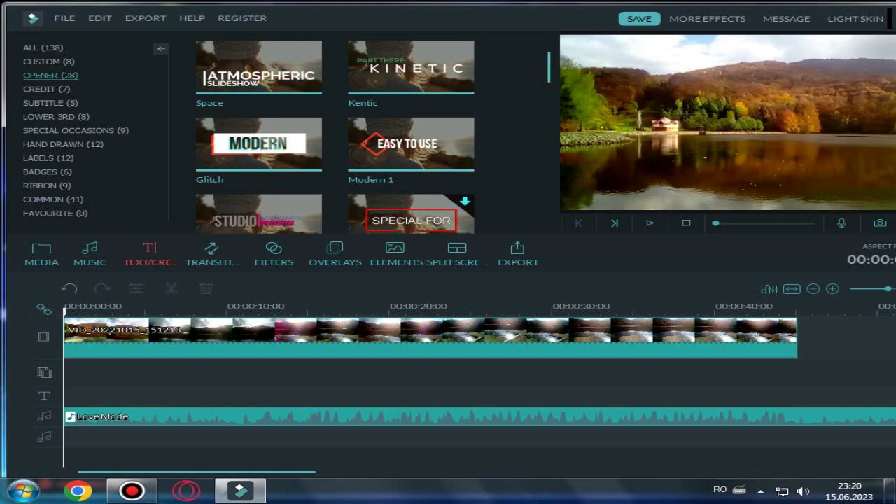
mouse_move(258, 68)
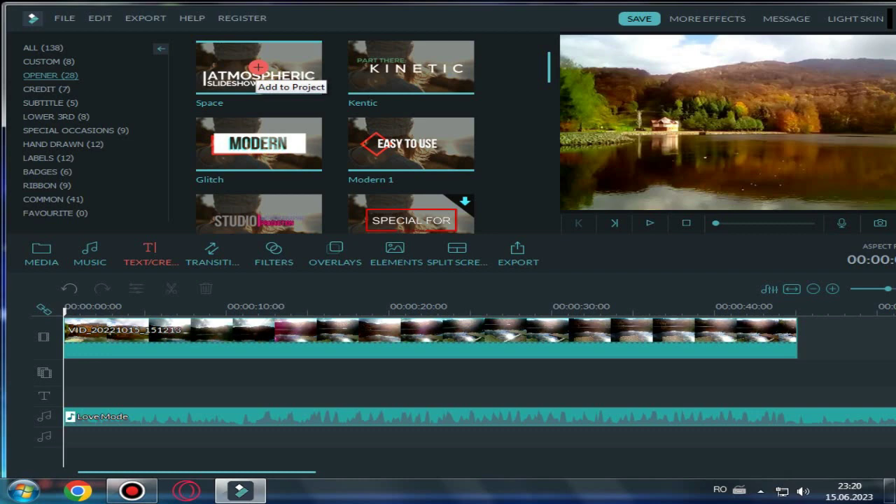
left_click(258, 68)
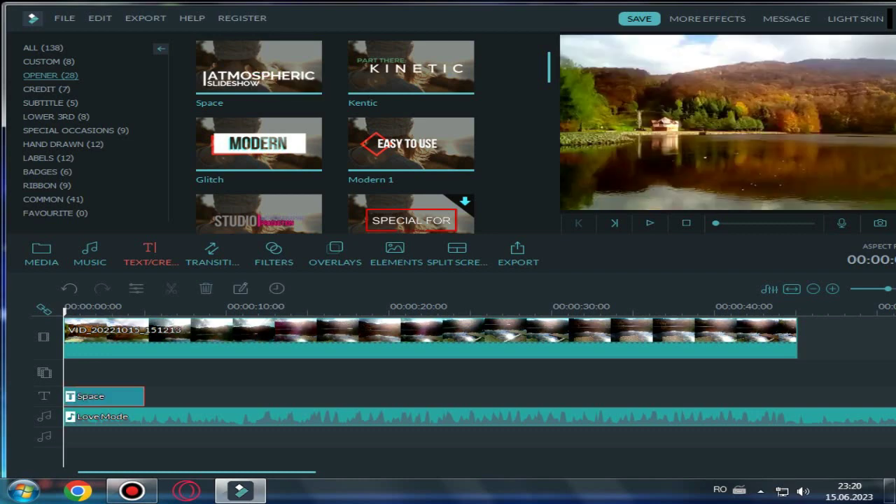
Step: Shift the Space title on its track so it starts about 2 seconds into the video
left_click_drag(441, 17, 367, 16)
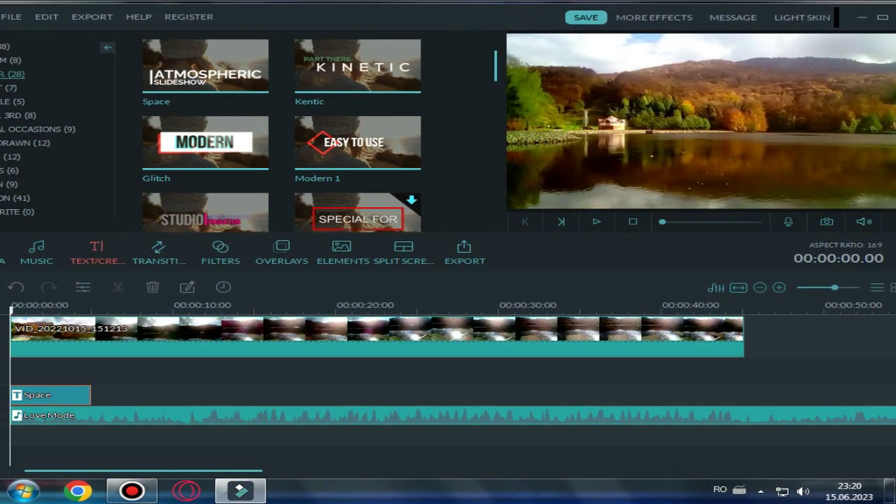
left_click_drag(51, 396, 80, 395)
left_click_drag(38, 311, 10, 310)
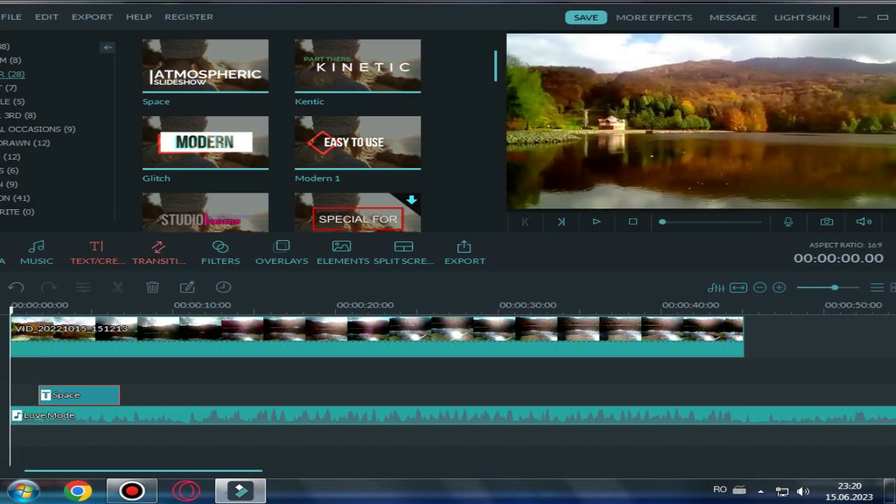
Step: Find the Fade transition in the transition library and place it at the start of the video clip
left_click(159, 253)
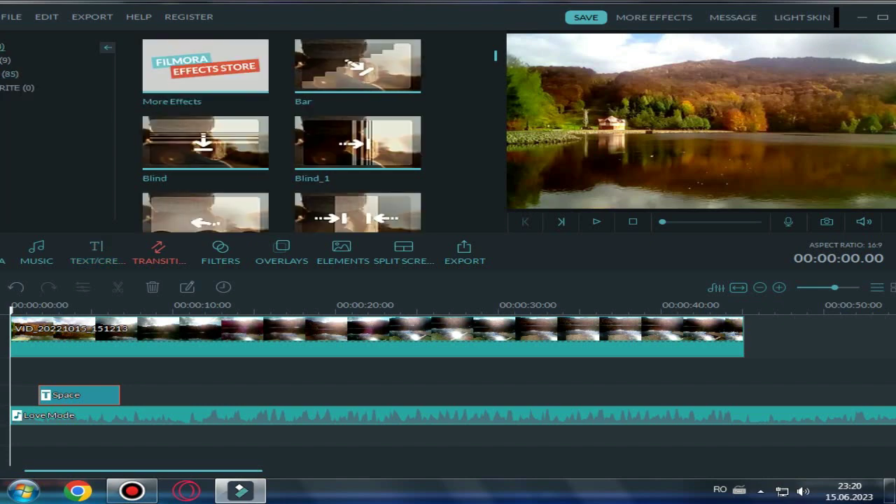
left_click_drag(392, 16, 443, 17)
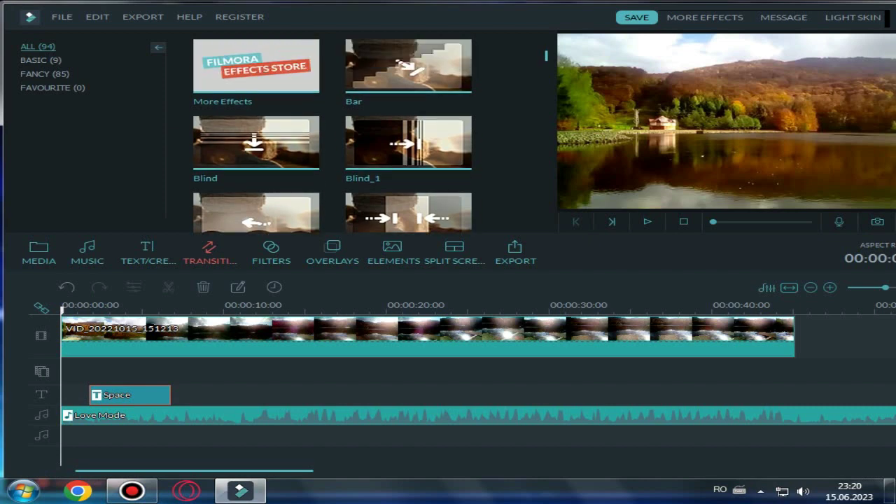
scroll(333, 136, "down", 4)
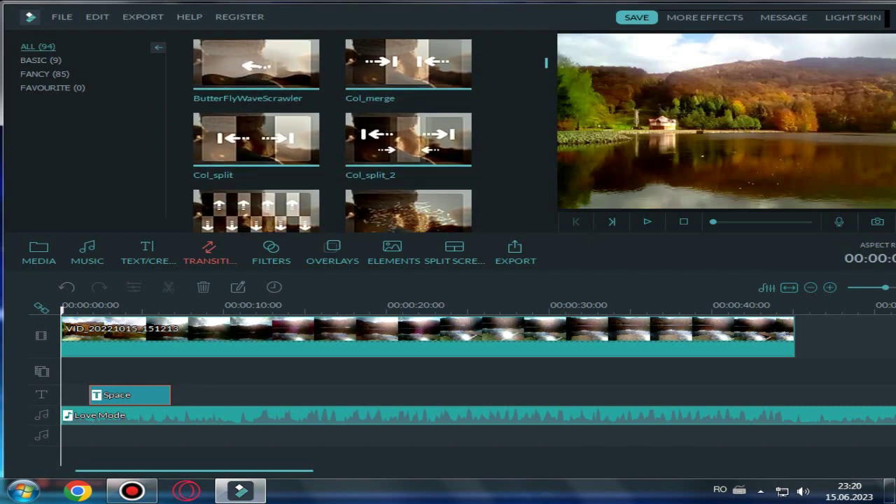
scroll(333, 136, "down", 3)
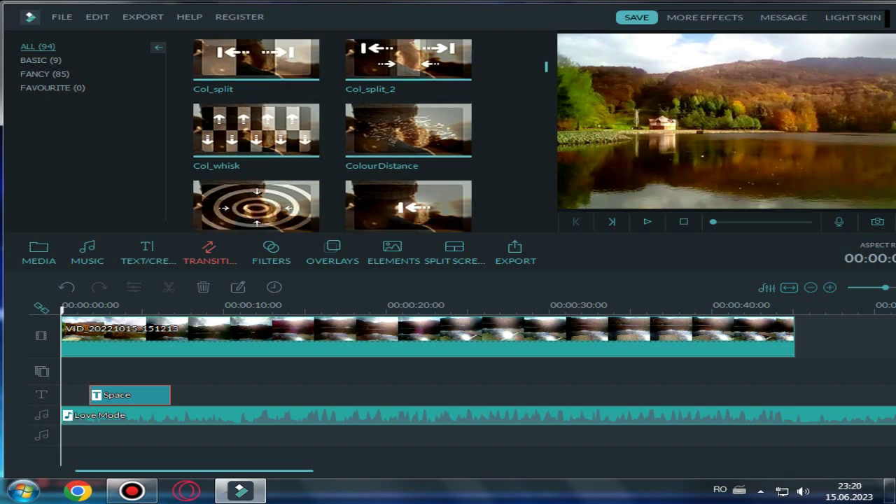
scroll(333, 136, "down", 5)
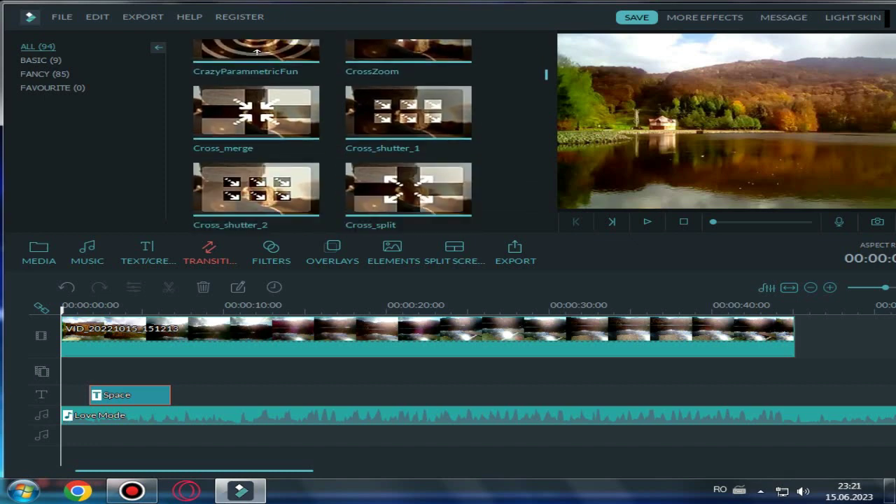
scroll(333, 136, "down", 6)
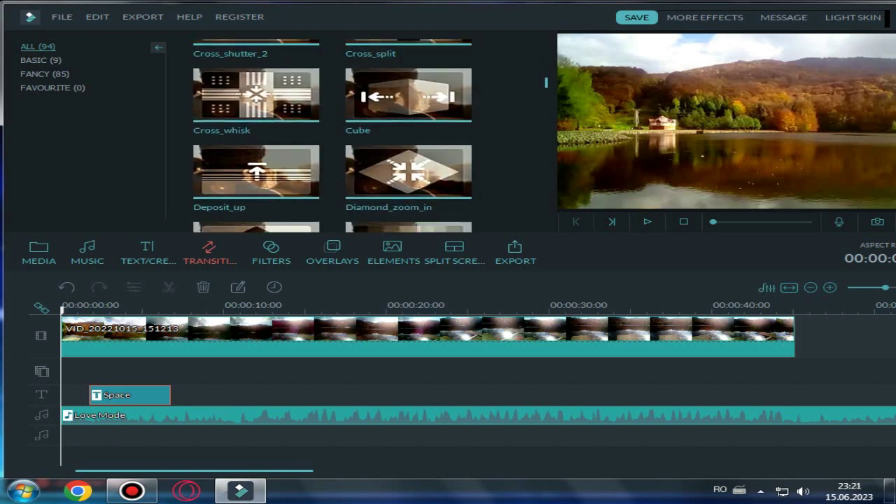
scroll(333, 135, "down", 2)
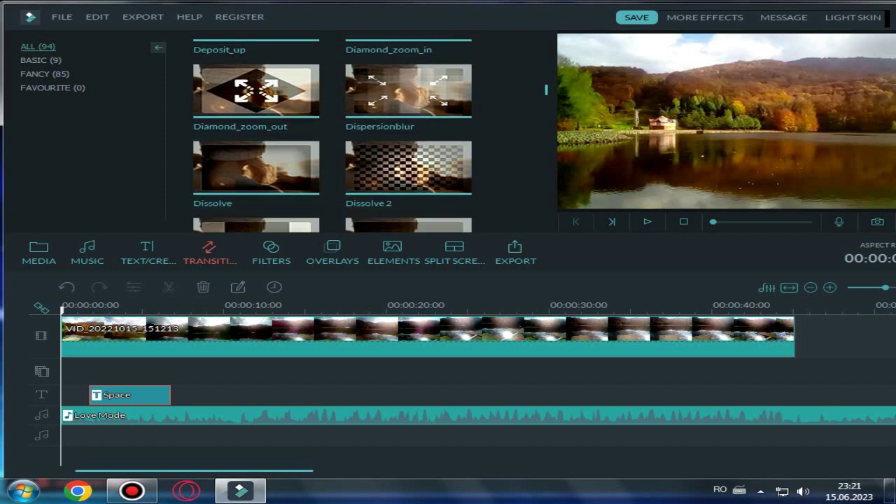
scroll(333, 136, "down", 1)
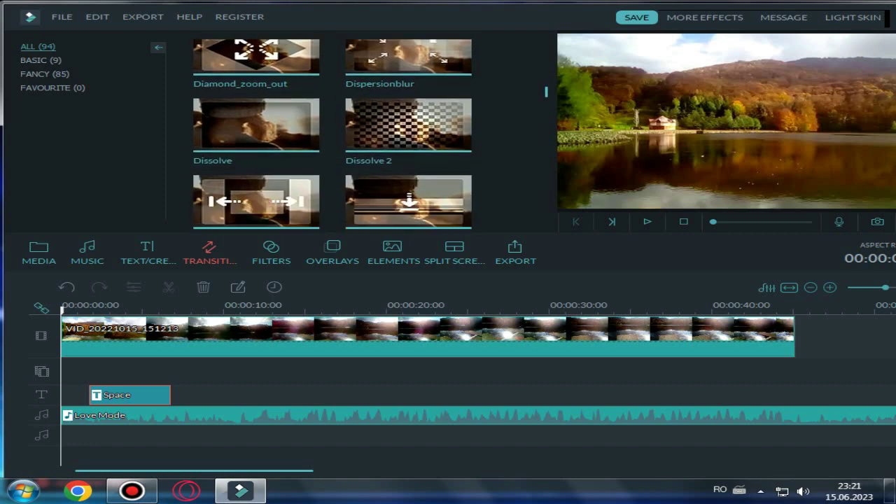
scroll(333, 136, "down", 1)
scroll(332, 135, "down", 1)
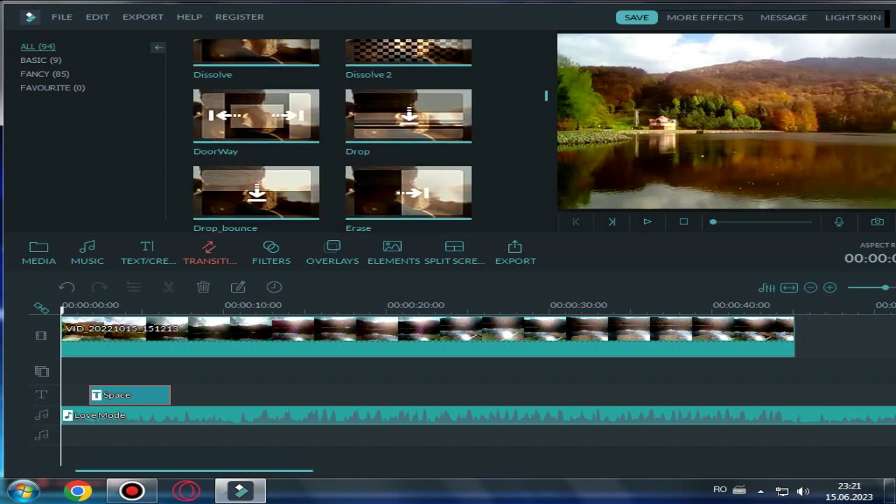
scroll(408, 175, "down", 2)
mouse_move(408, 175)
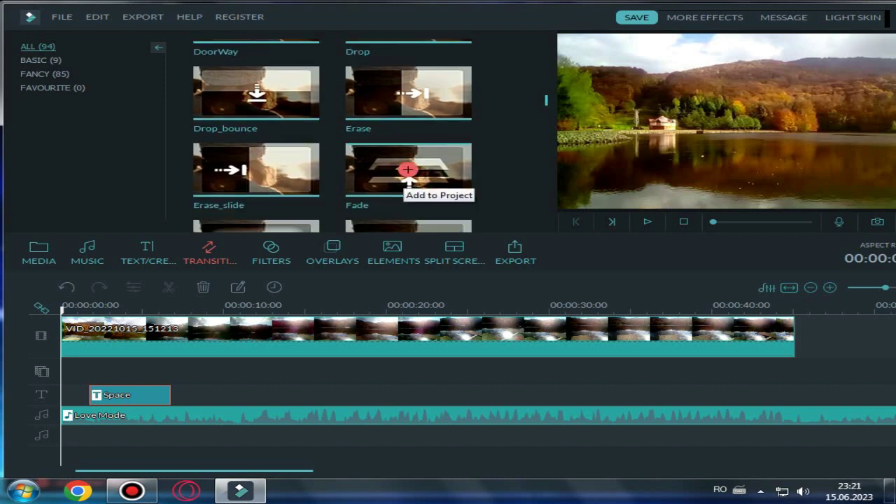
left_click(408, 175)
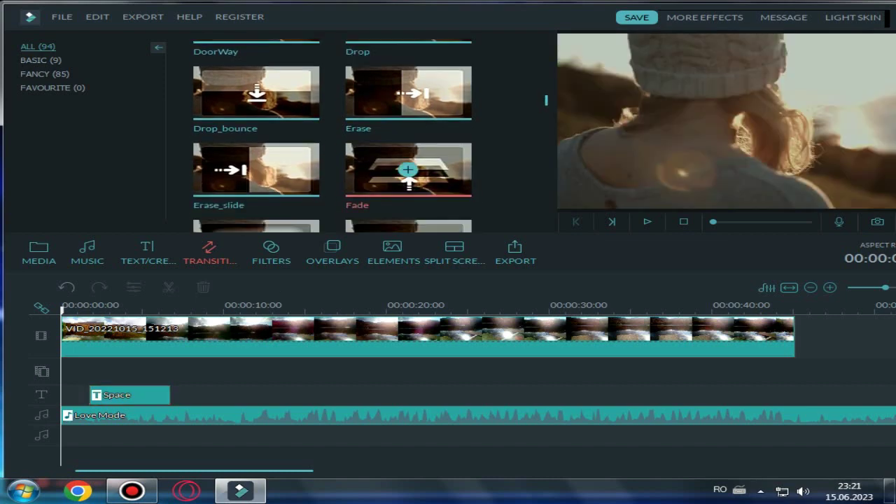
left_click(408, 174)
left_click_drag(779, 337, 77, 337)
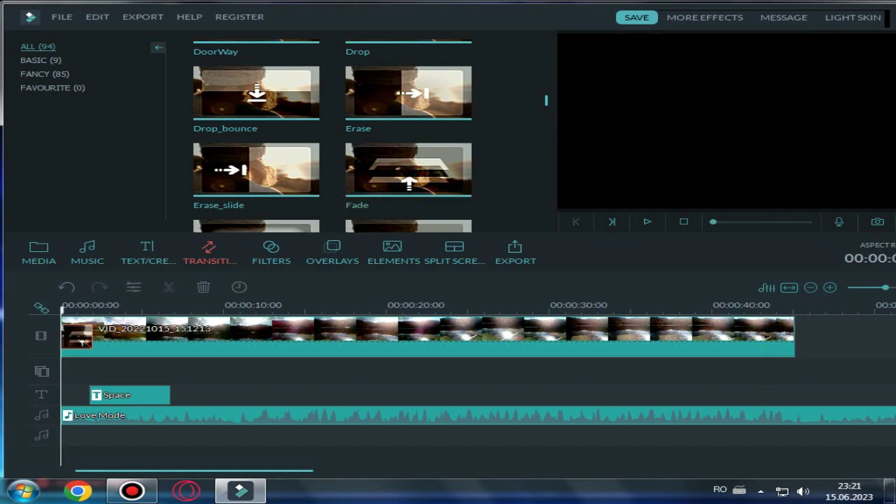
Step: Play the opening seconds of the timeline to check the Fade transition and title, and return the playhead to the start
left_click(647, 222)
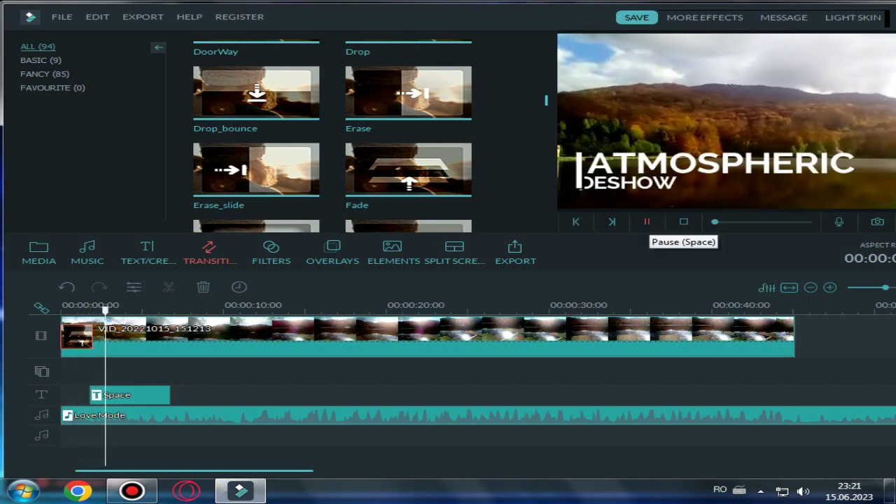
key("space")
left_click(647, 222)
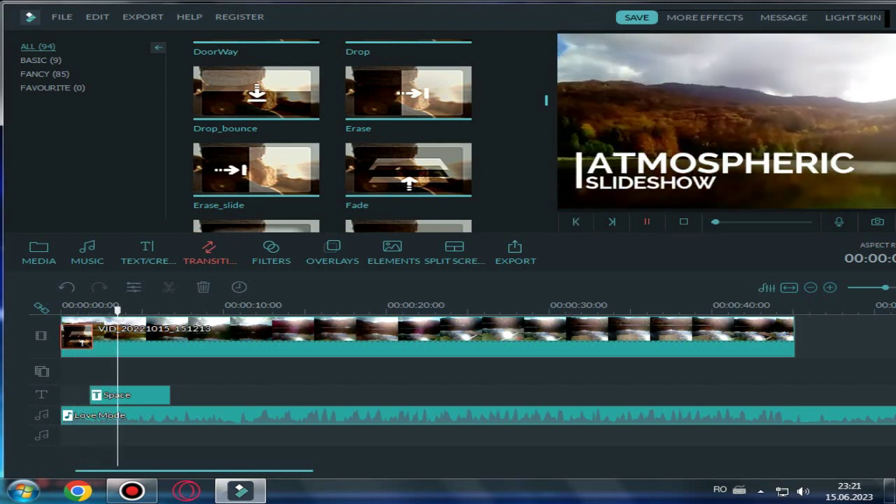
key("space")
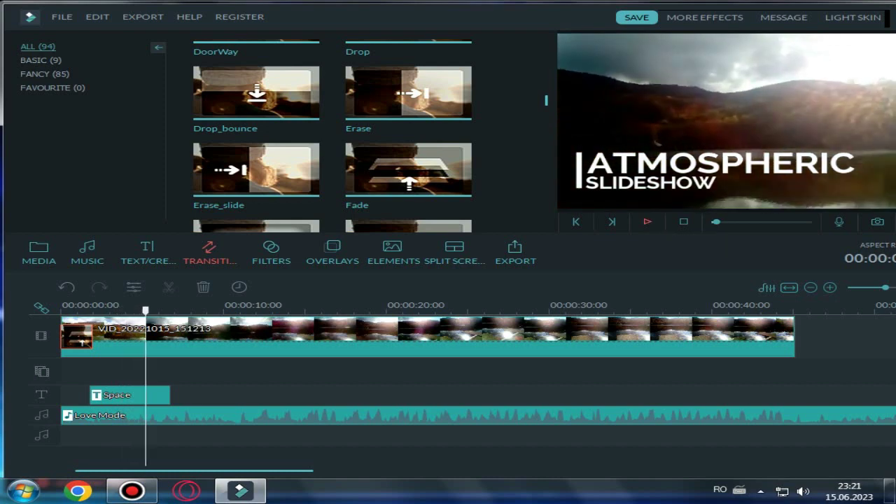
left_click_drag(145, 310, 61, 310)
Step: Move the Space title to start at about 9 seconds and play back the video from about 2 seconds
left_click_drag(129, 395, 249, 395)
left_click_drag(209, 310, 91, 310)
left_click(647, 221)
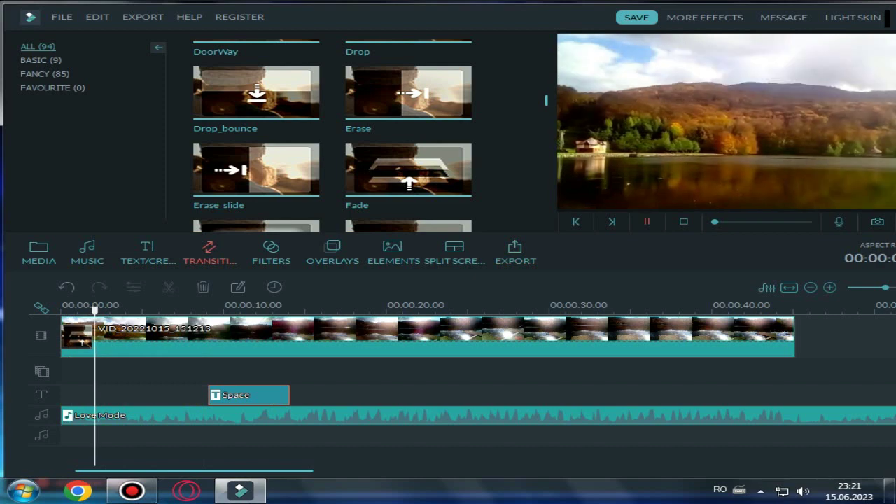
key("space")
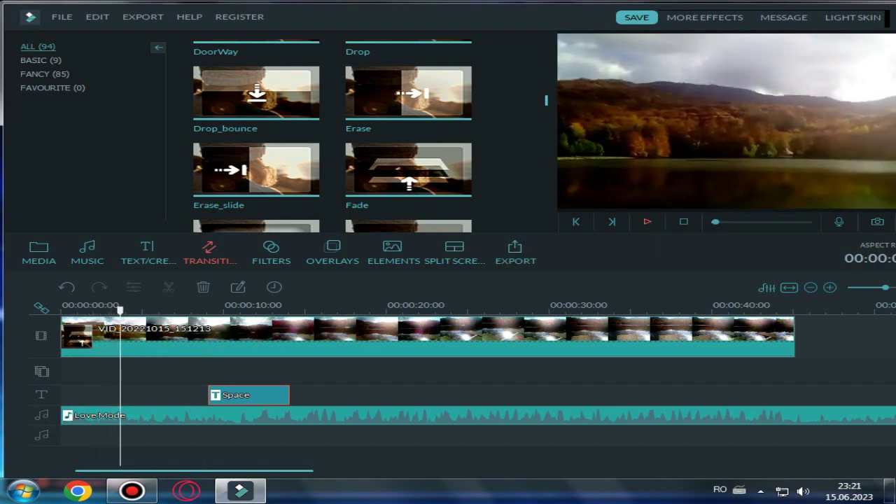
Step: Split the Love Mode music at about 6 seconds, delete the part before the cut and start the remaining music at 0
left_click(647, 221)
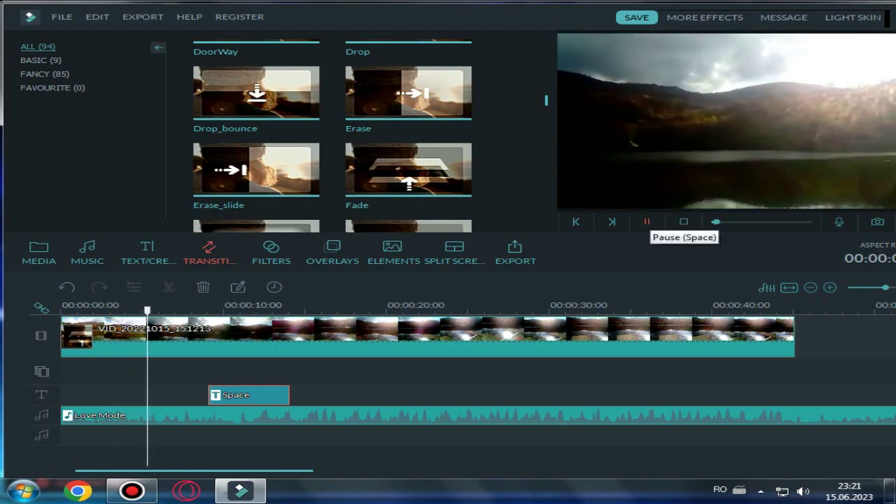
left_click(647, 221)
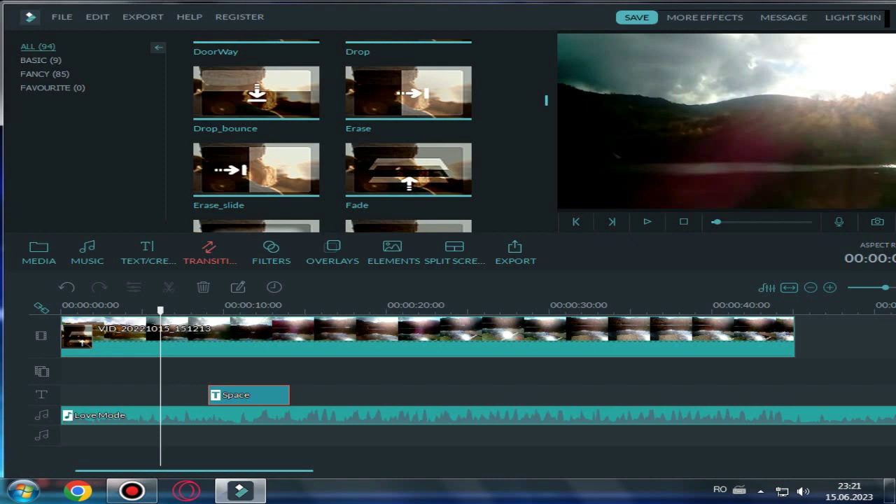
left_click(647, 221)
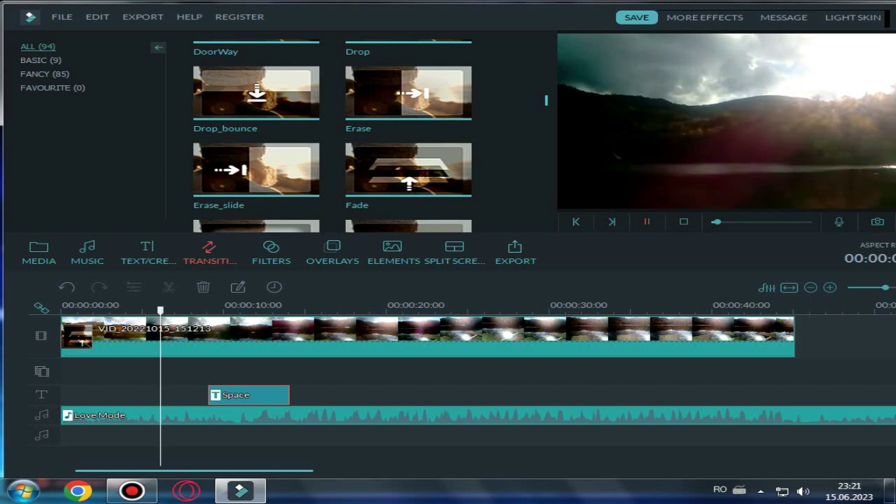
left_click(648, 221)
left_click_drag(171, 311, 164, 310)
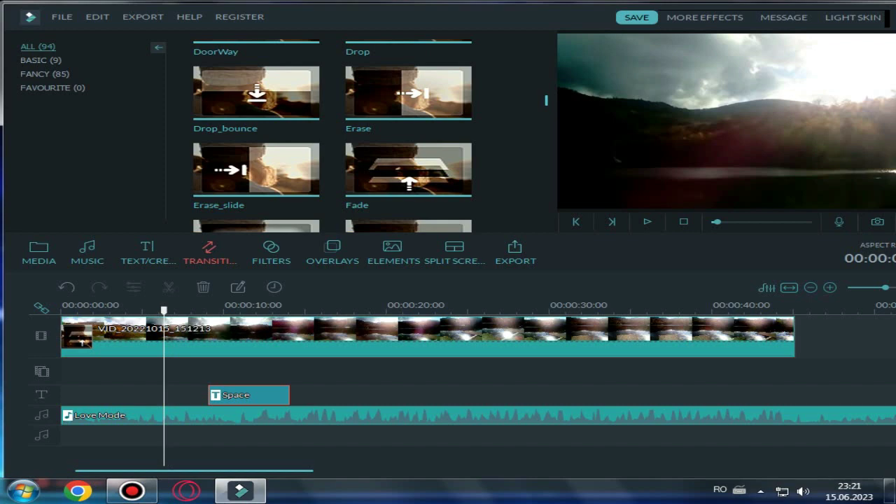
right_click(162, 420)
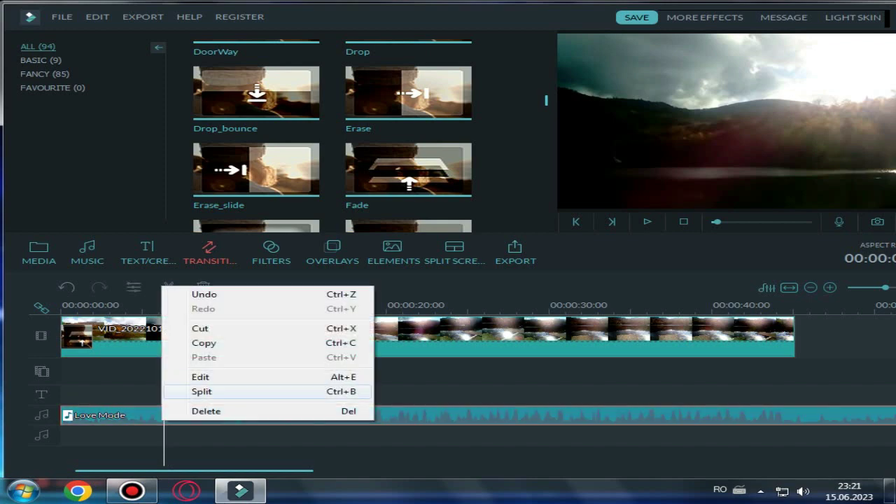
left_click(202, 391)
right_click(147, 419)
left_click(184, 411)
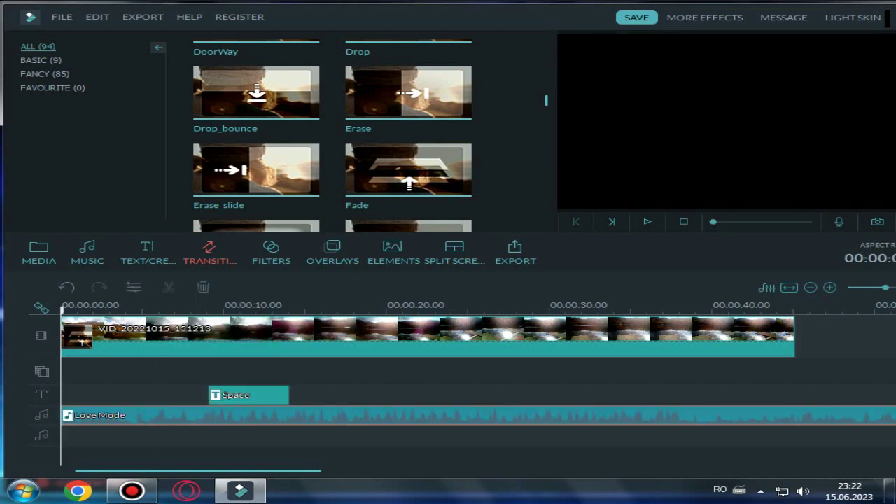
Step: Lengthen the Fade transition at the start of the video clip to about 4.5 seconds and play it from the beginning
left_click(77, 338)
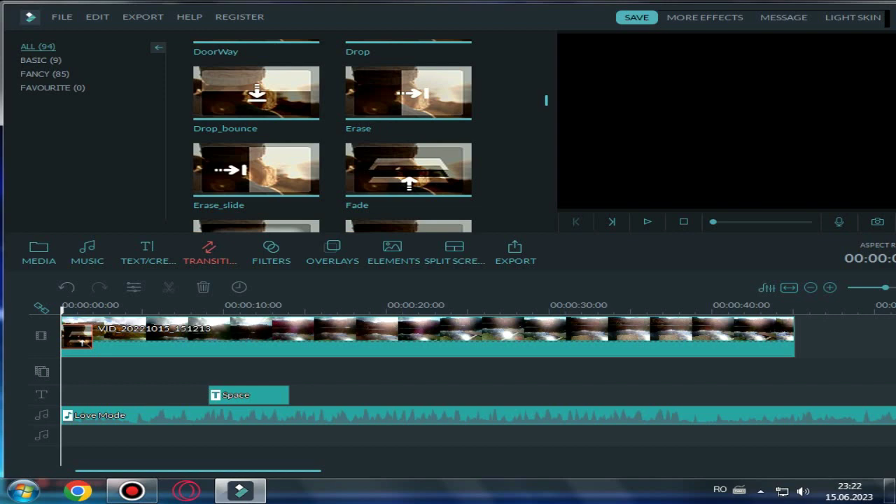
left_click_drag(93, 337, 136, 350)
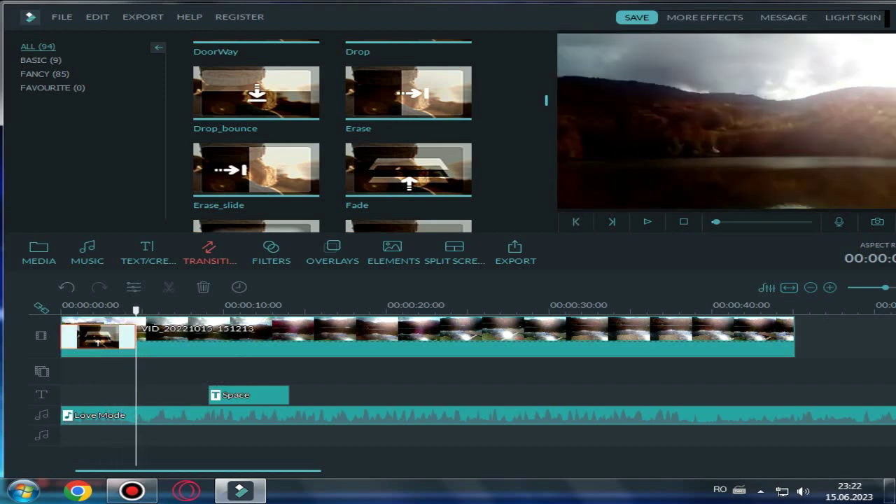
left_click_drag(136, 310, 61, 310)
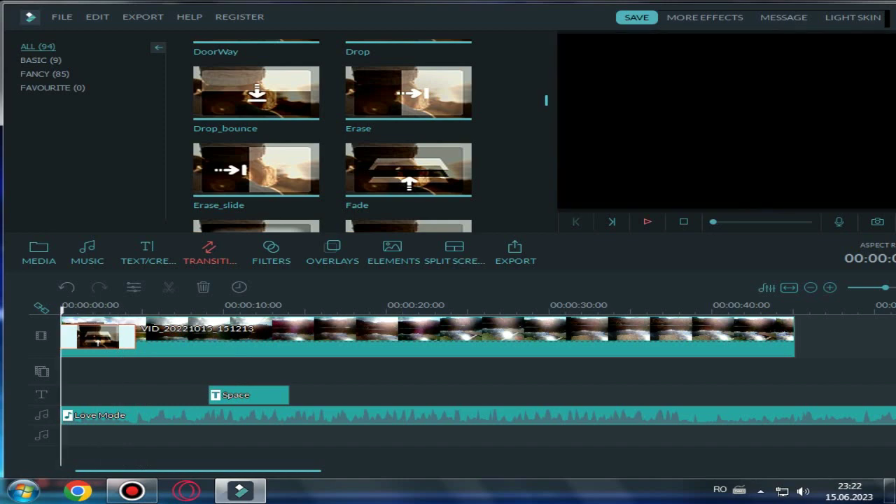
left_click(648, 222)
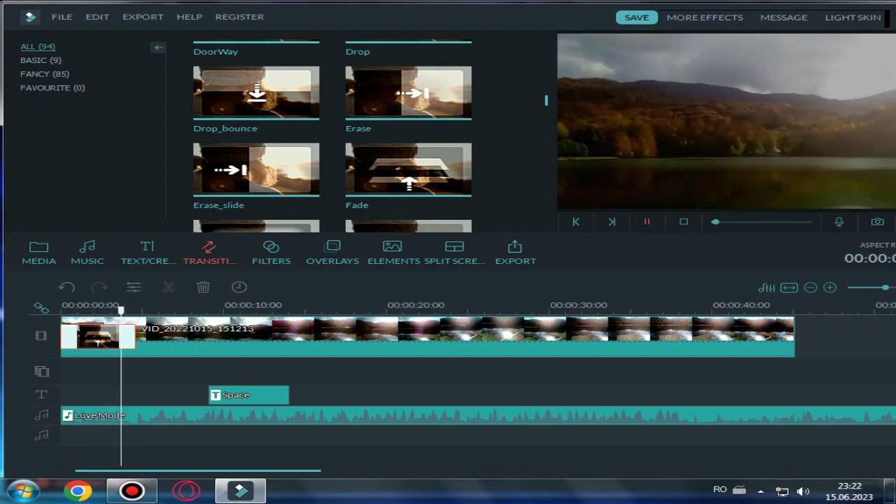
key("space")
Step: Move the Space title to start at about 5 seconds, just after the Fade transition, and play back the timeline through the title
left_click_drag(248, 395, 193, 395)
left_click_drag(153, 311, 61, 310)
left_click(647, 222)
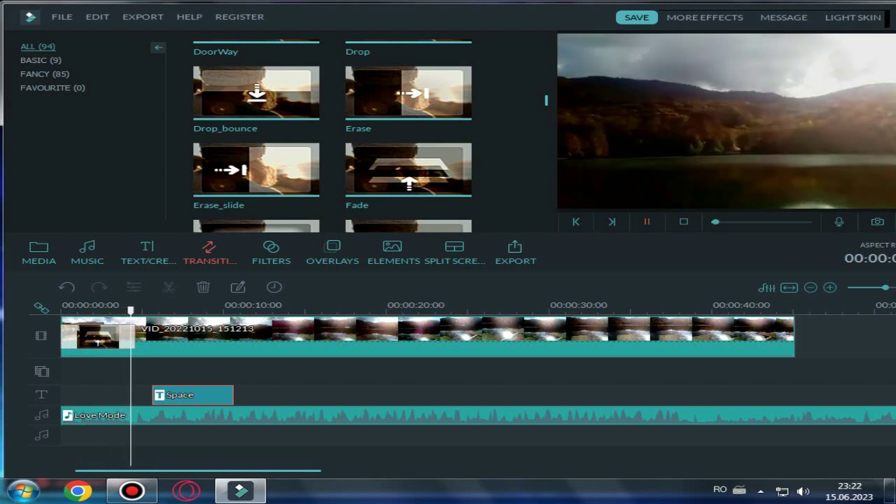
left_click(647, 222)
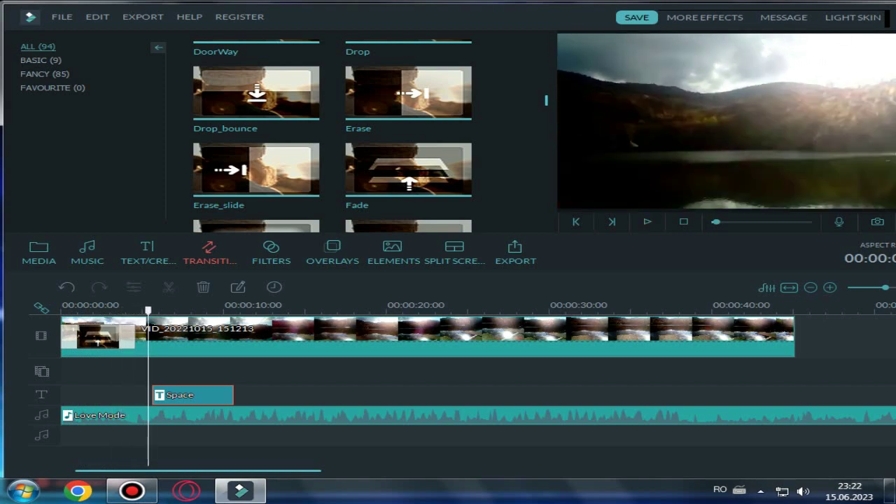
left_click_drag(193, 396, 189, 396)
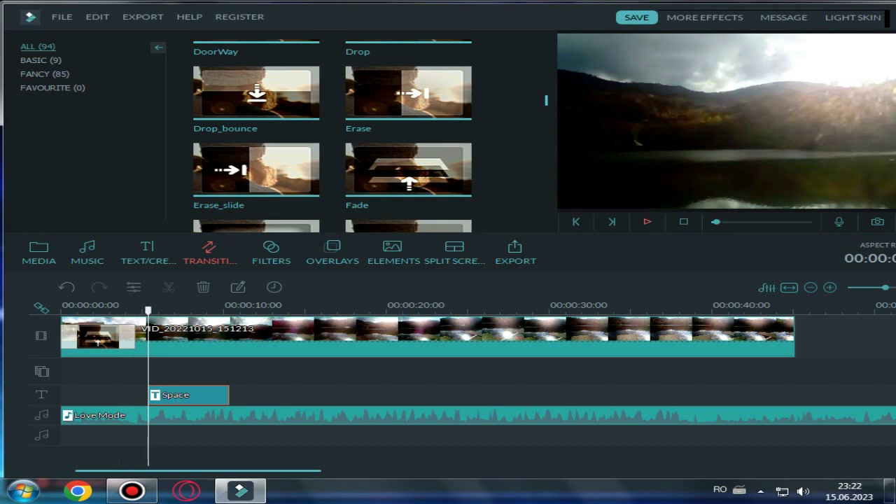
left_click(647, 222)
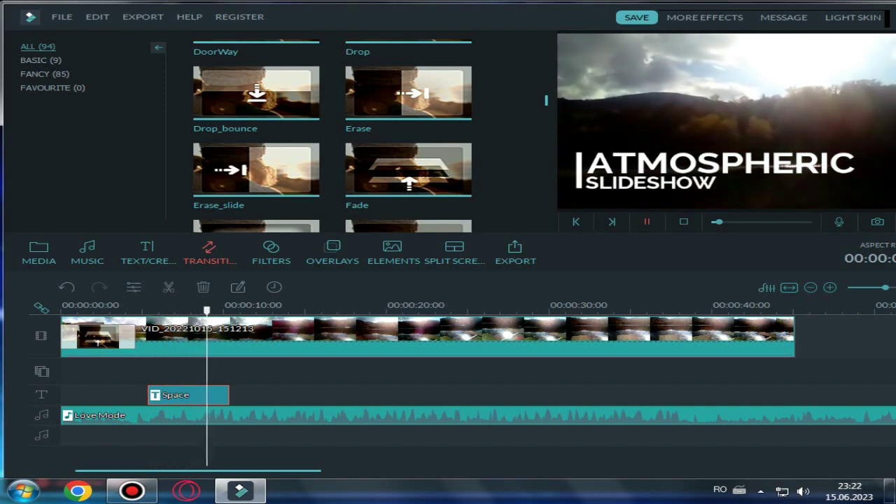
key("space")
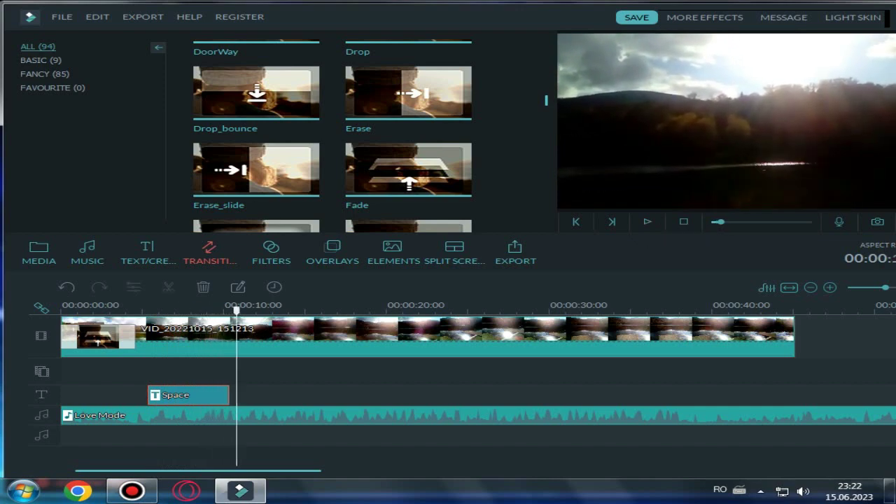
Step: Split the video clip just after the Space title, at about 11 seconds, and delete the remaining footage
right_click(265, 350)
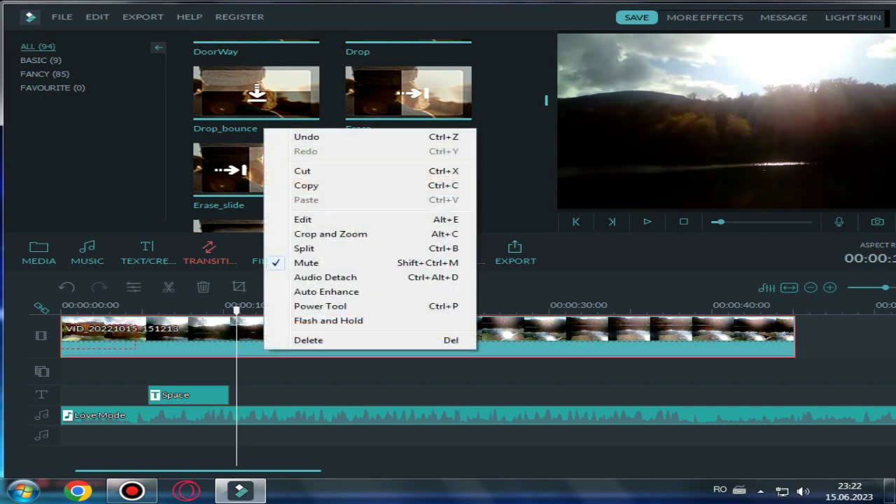
left_click(304, 249)
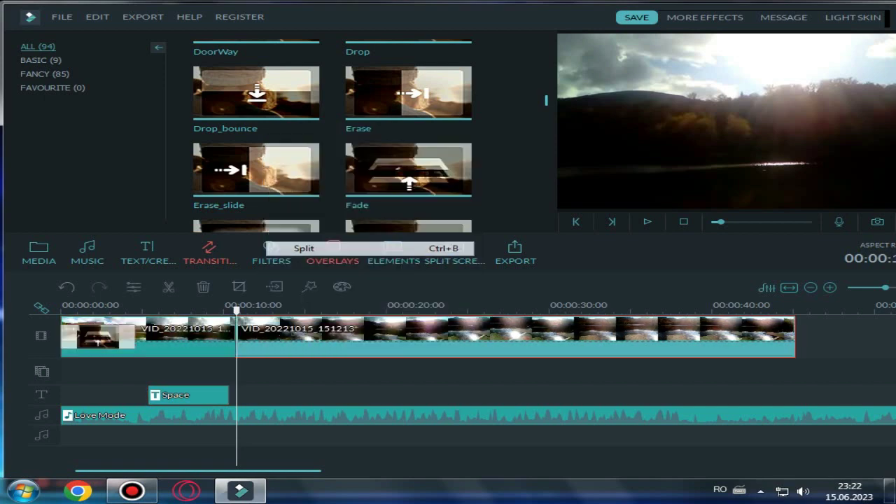
right_click(328, 337)
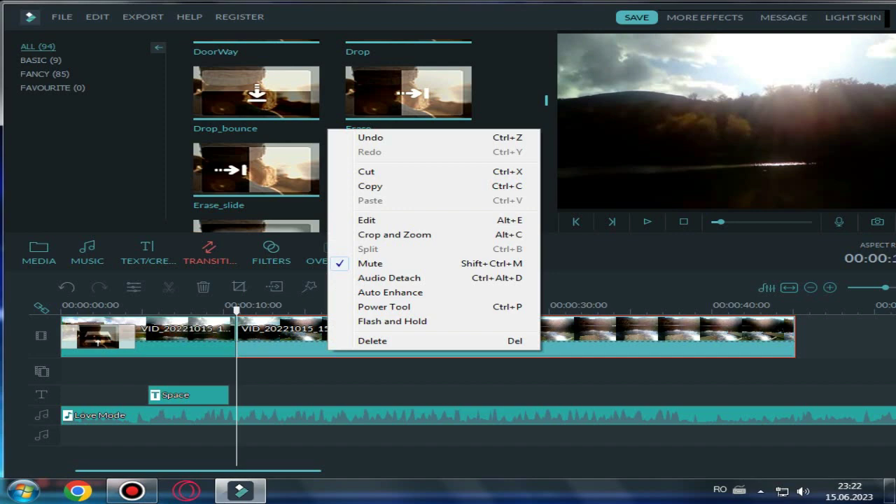
left_click(279, 339)
right_click(279, 339)
left_click(322, 330)
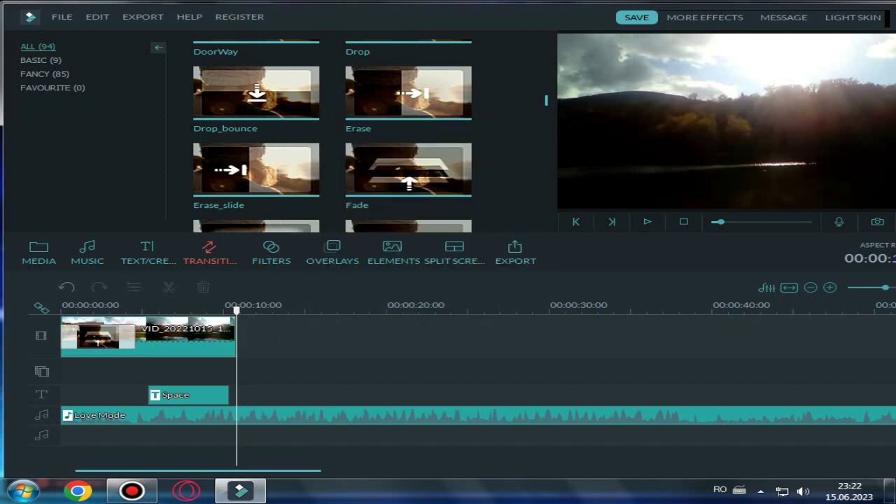
Step: Open and close the Fade transition's settings and try moving the transition to the end of the shortened clip
left_click_drag(237, 311, 222, 310)
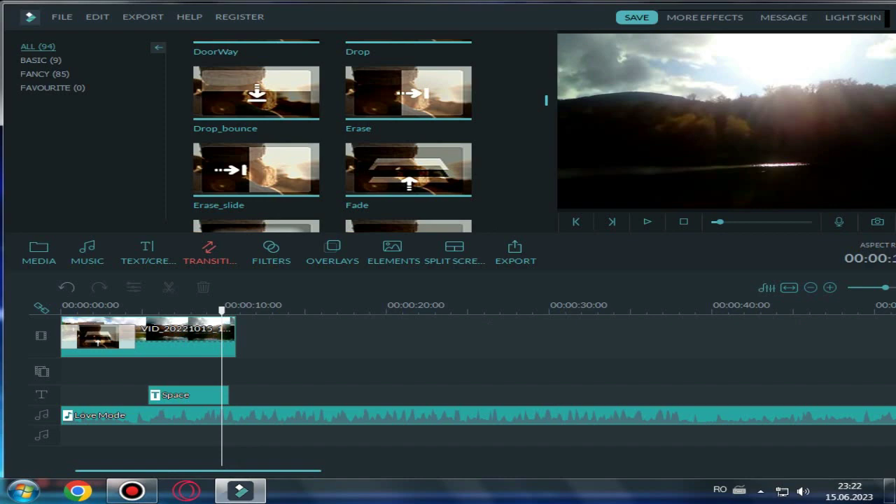
double_click(114, 332)
right_click(115, 332)
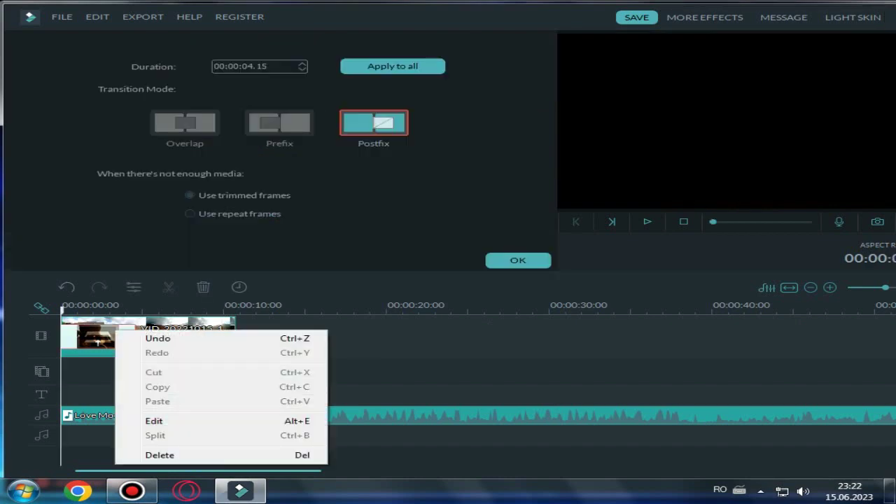
left_click(160, 455)
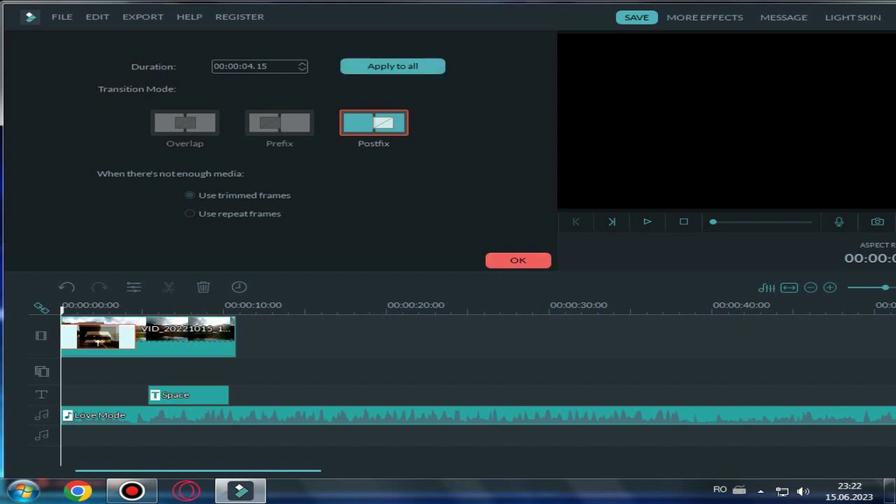
left_click(519, 260)
left_click_drag(98, 337, 199, 337)
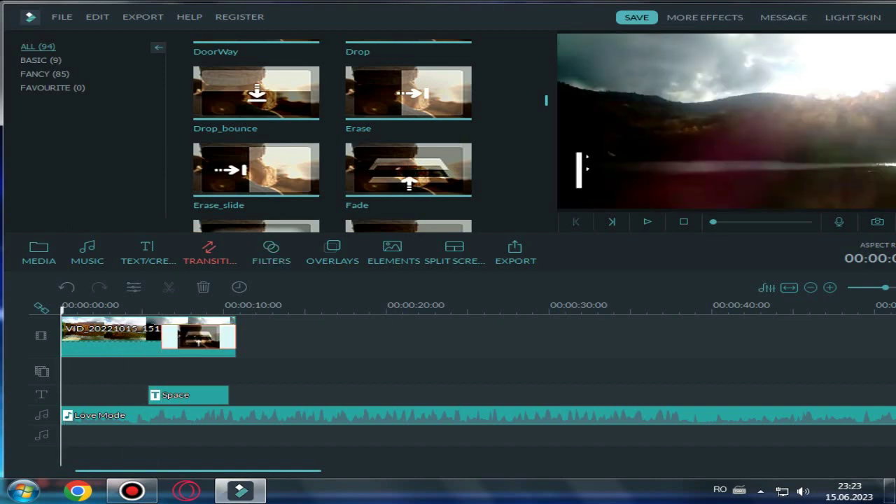
left_click(408, 170)
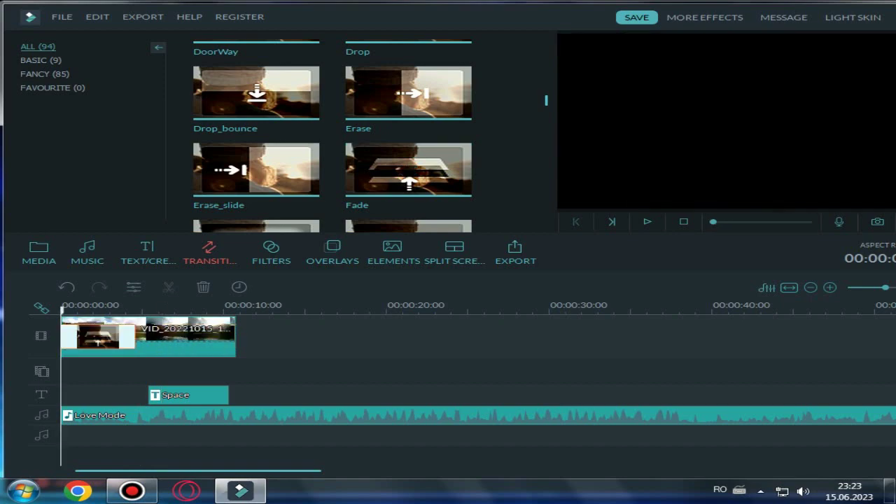
Step: Shorten the opening Fade transition to about 2 seconds and add a second Fade at the end of the video clip
left_click_drag(135, 337, 90, 337)
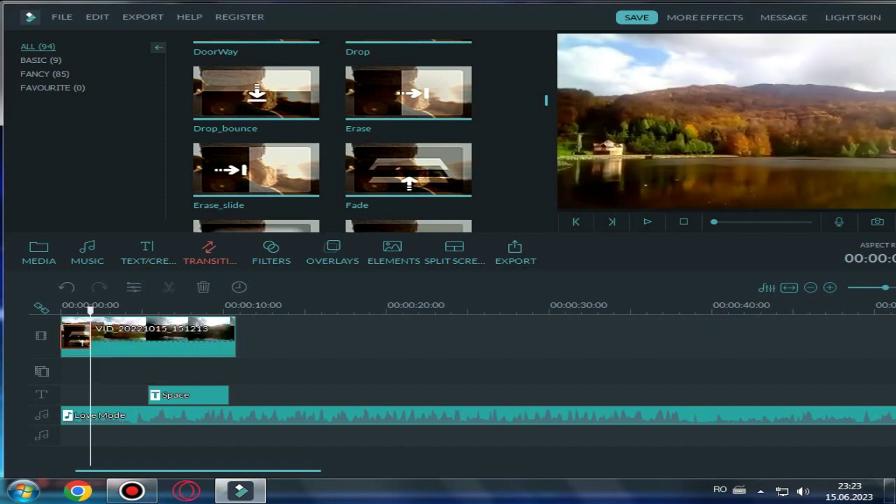
left_click_drag(90, 308, 215, 308)
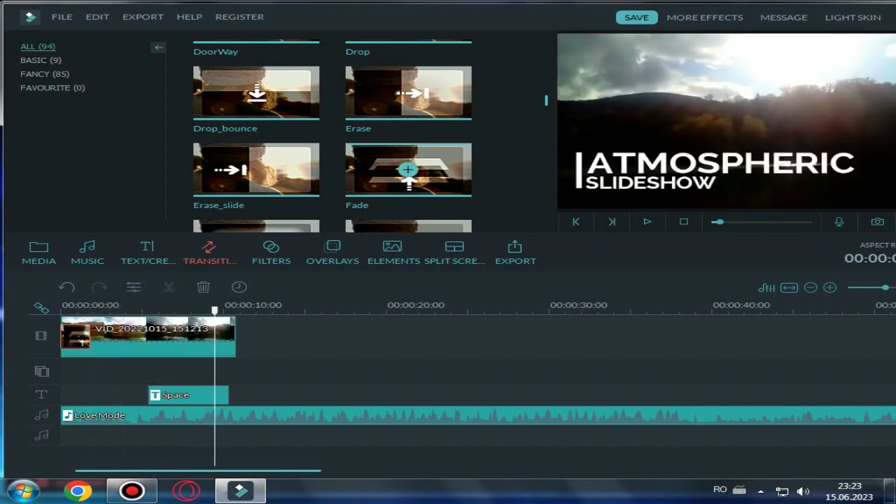
left_click(408, 169)
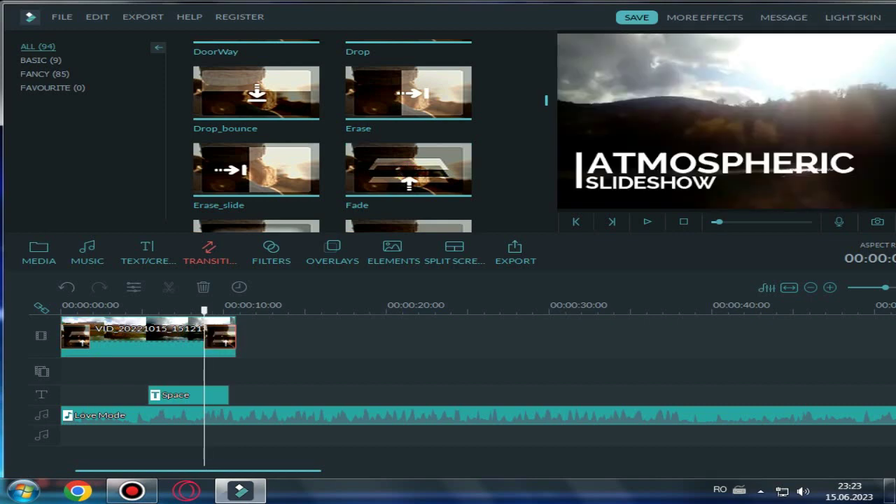
Step: Play the shortened video from start to end to check both Fade transitions, and replay its first second
left_click_drag(204, 310, 63, 310)
key("space")
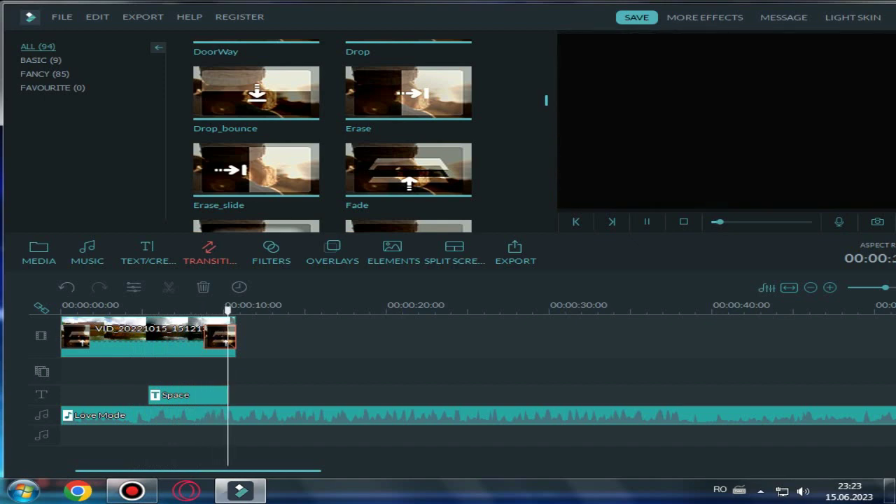
key("space")
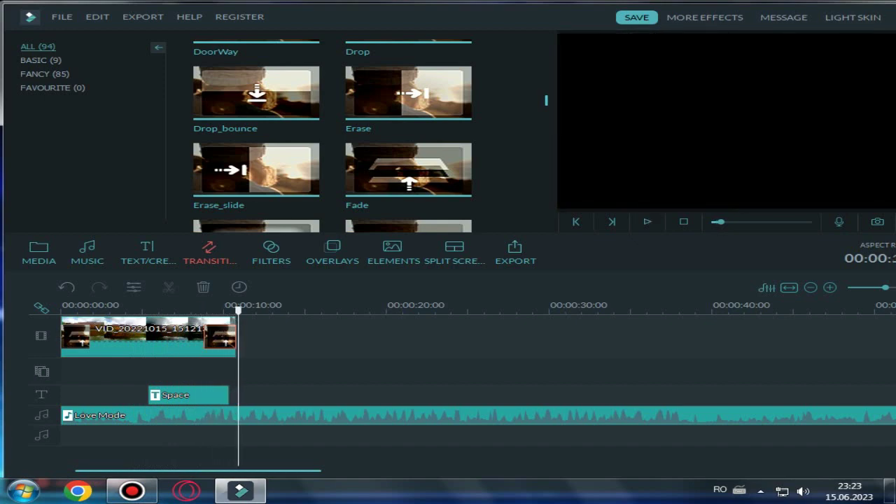
key("space")
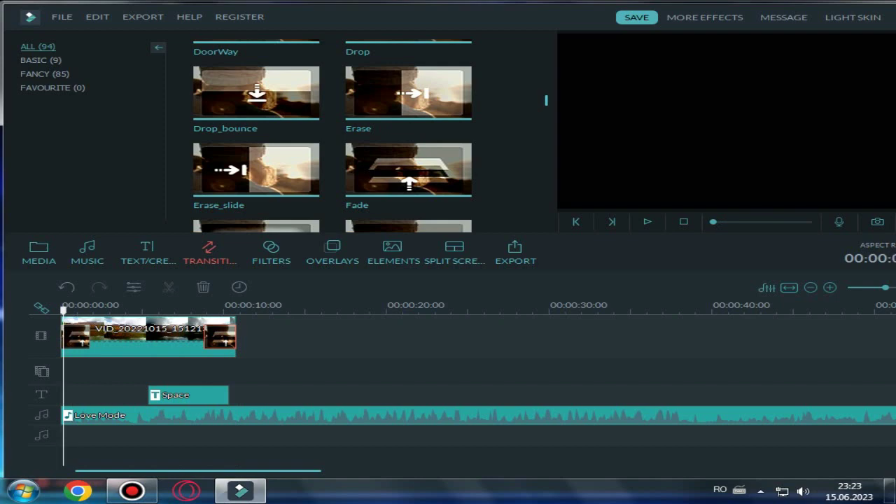
key("space")
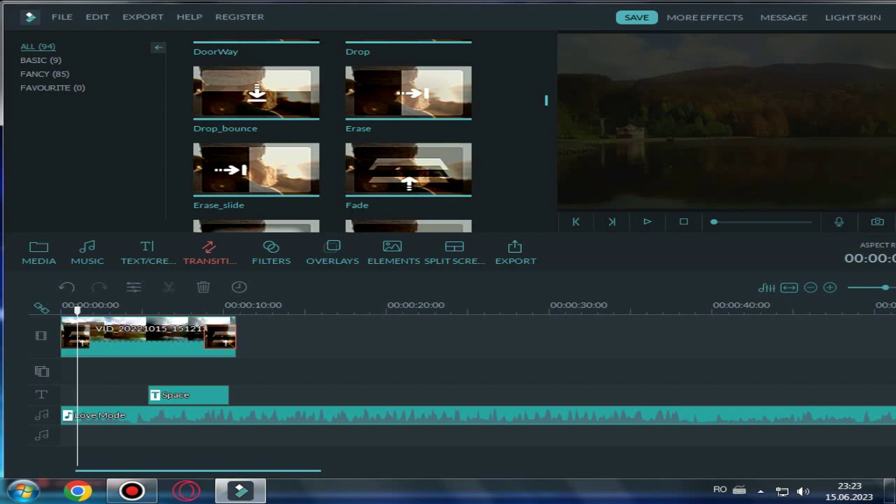
Step: Trim a little off the beginning of the Love Mode music and play the opening seconds to check it
left_click(315, 416)
left_click(62, 416)
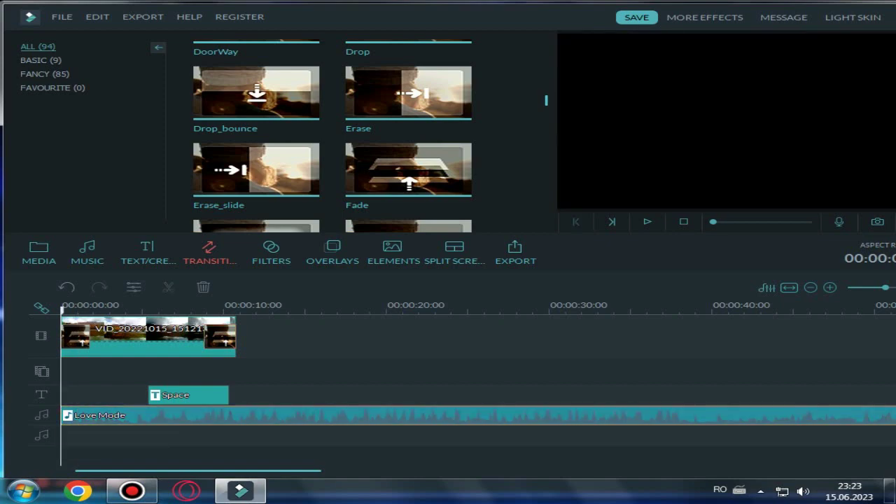
mouse_move(99, 416)
left_mouse_down()
mouse_move(187, 416)
mouse_move(94, 416)
left_mouse_up()
key("space")
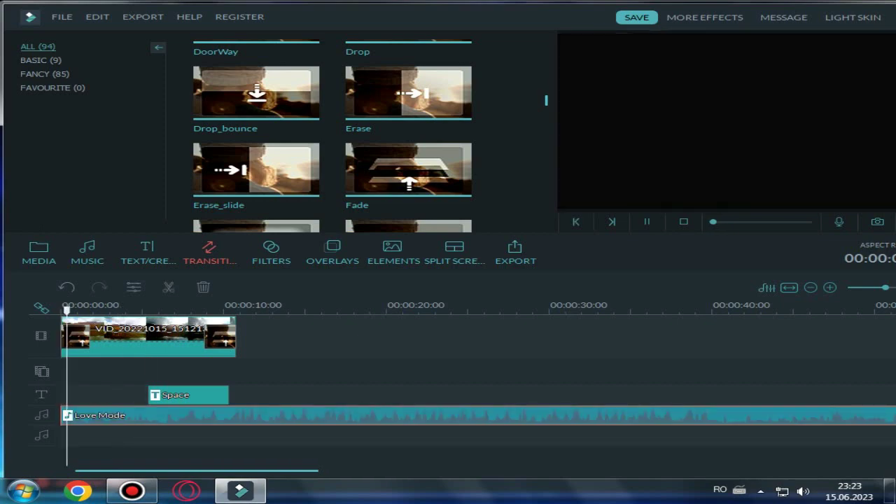
key("space")
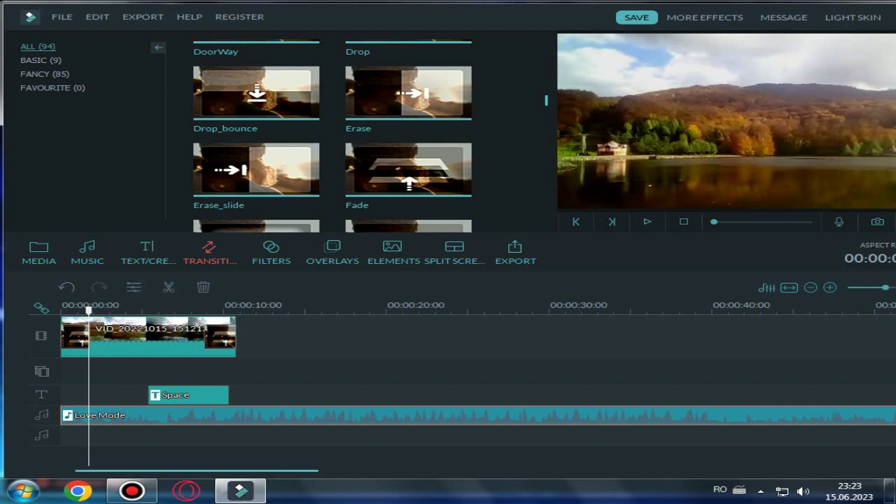
Step: Split the Love Mode music at the playhead, delete the short opening piece and move the rest to the timeline start
right_click(78, 416)
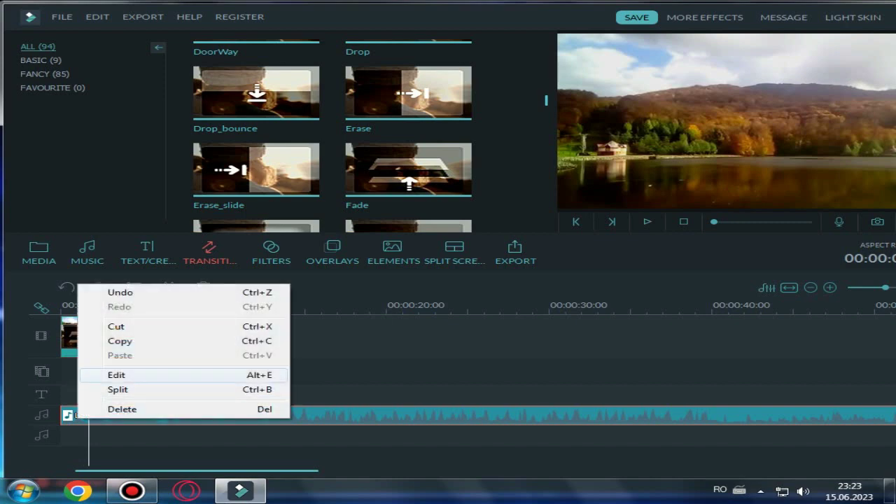
left_click(118, 390)
right_click(76, 416)
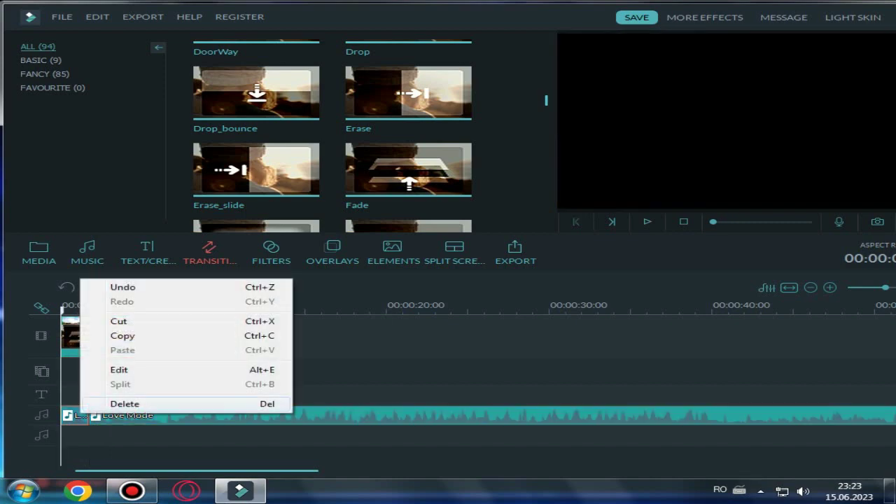
left_click(105, 403)
left_click_drag(116, 416, 87, 416)
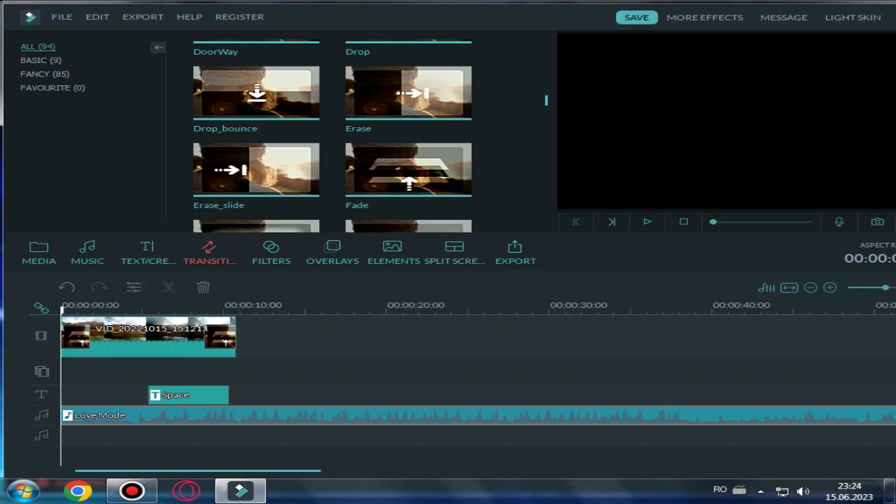
Step: Play the opening seconds, pause just before the Space title and move the title to start at the playhead
key("space")
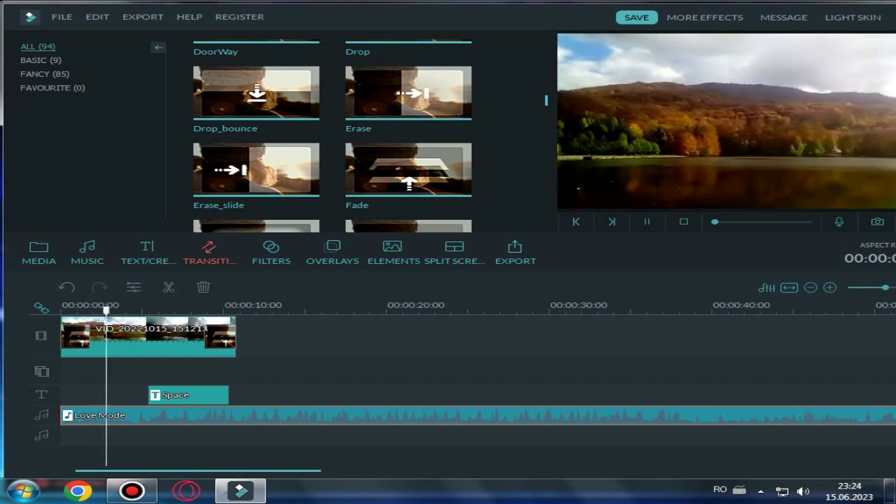
key("space")
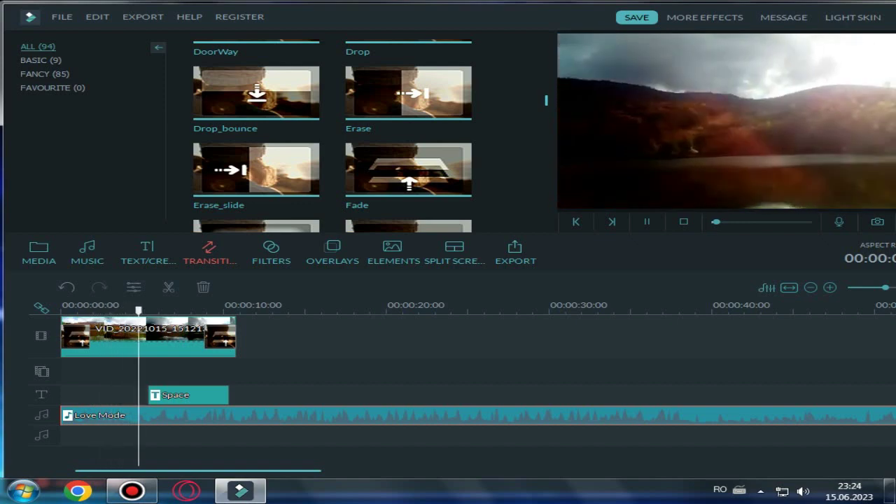
left_click_drag(187, 396, 179, 395)
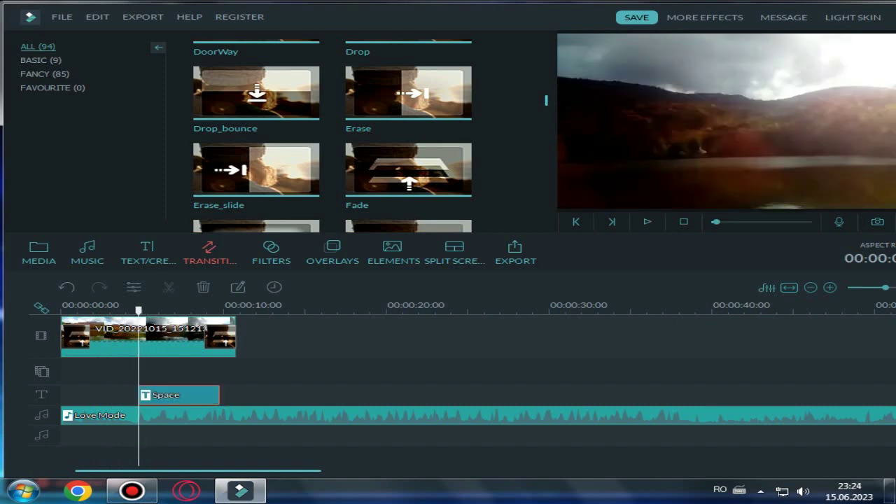
Step: Open the Space title for editing and replace its main text ATMOSPHERIC with "Ceasul"
double_click(179, 395)
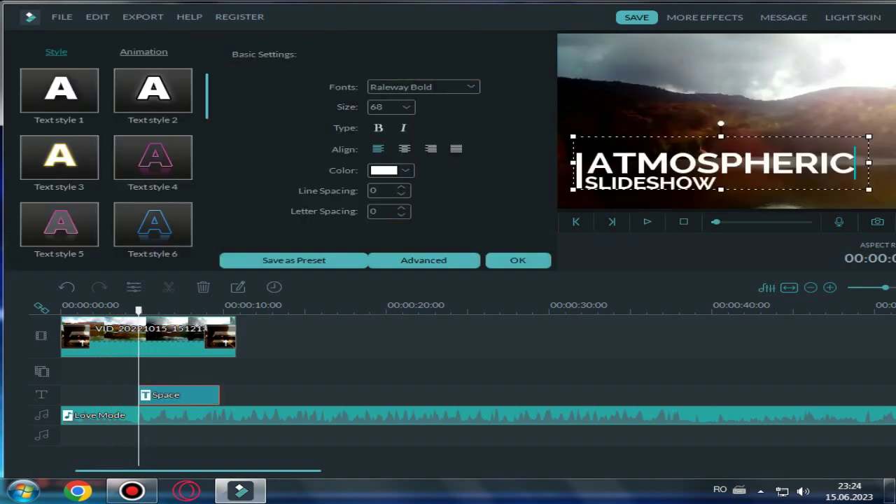
left_click(651, 185)
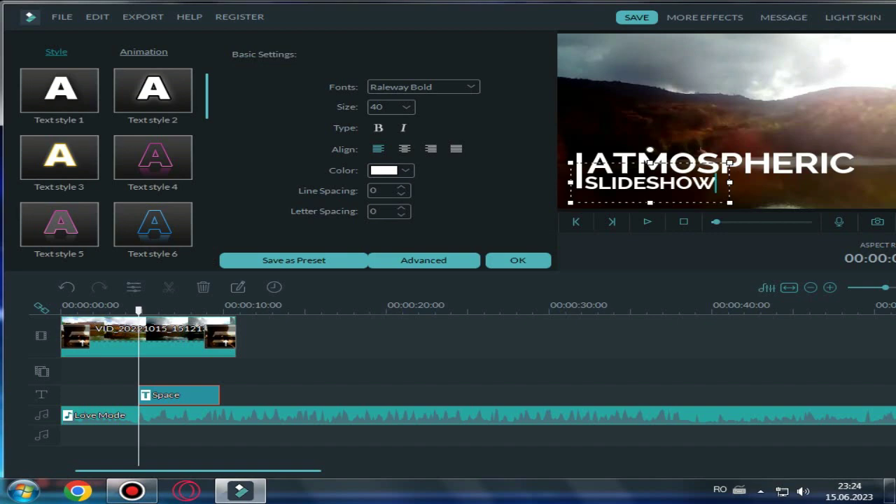
left_click(772, 163)
left_click(855, 163)
key("BackSpace")
key("BackSpace")
key("BackSpace")
key("BackSpace")
key("BackSpace")
key("BackSpace")
key("BackSpace")
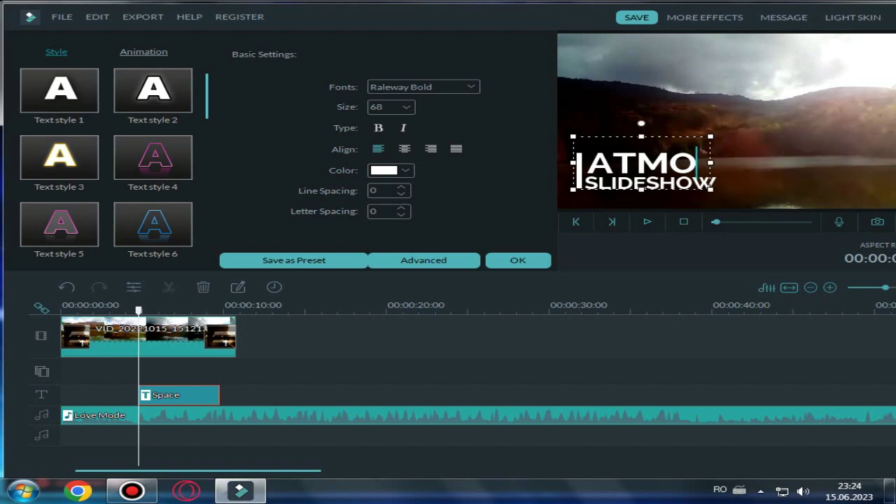
key("BackSpace")
key("BackSpace")
key("BackSpace")
key("BackSpace")
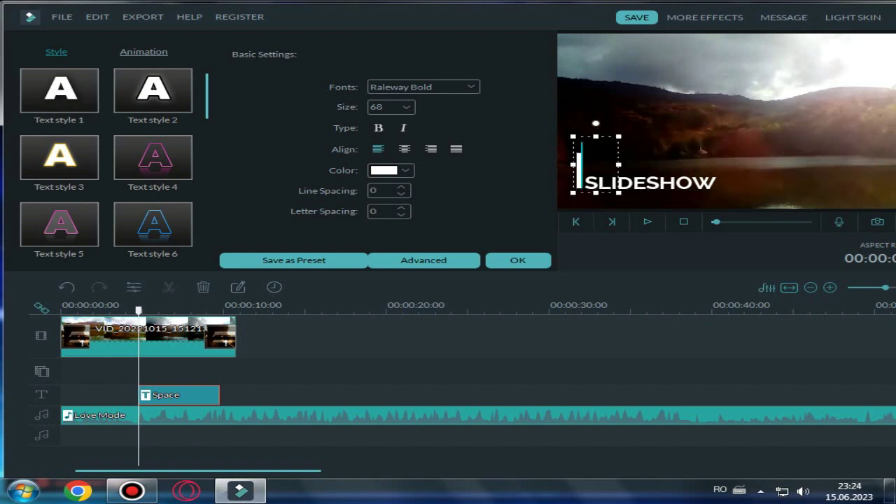
type("Ce")
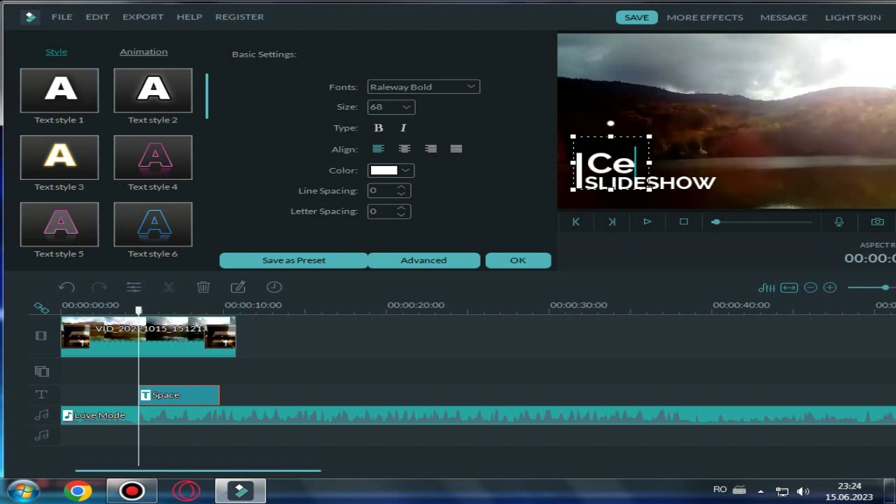
type("asul")
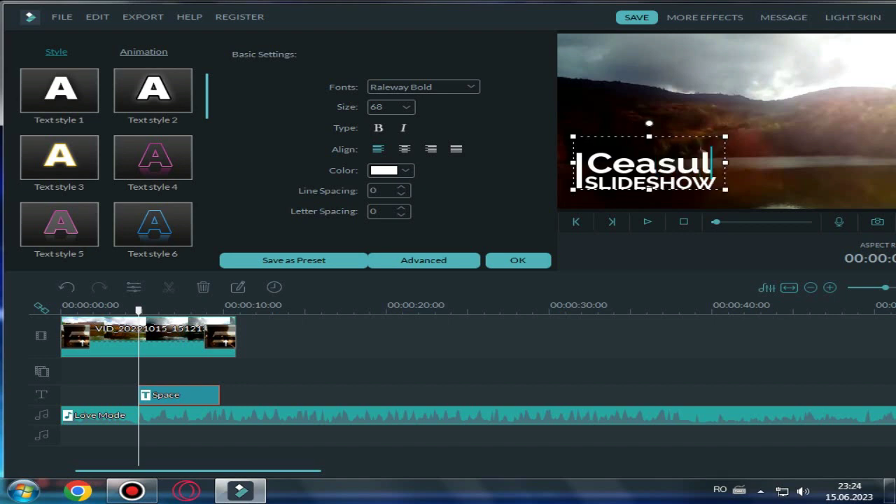
Step: Clear the SLIDESHOW text from the title's second line
left_click(692, 183)
left_click(716, 184)
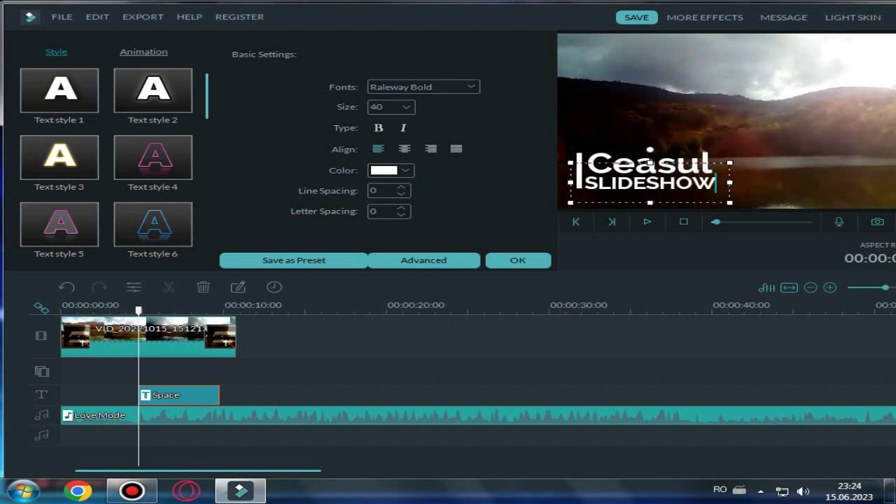
key("BackSpace")
key("BackSpace")
key("BackSpace")
key("BackSpace")
key("BackSpace")
key("BackSpace")
key("BackSpace")
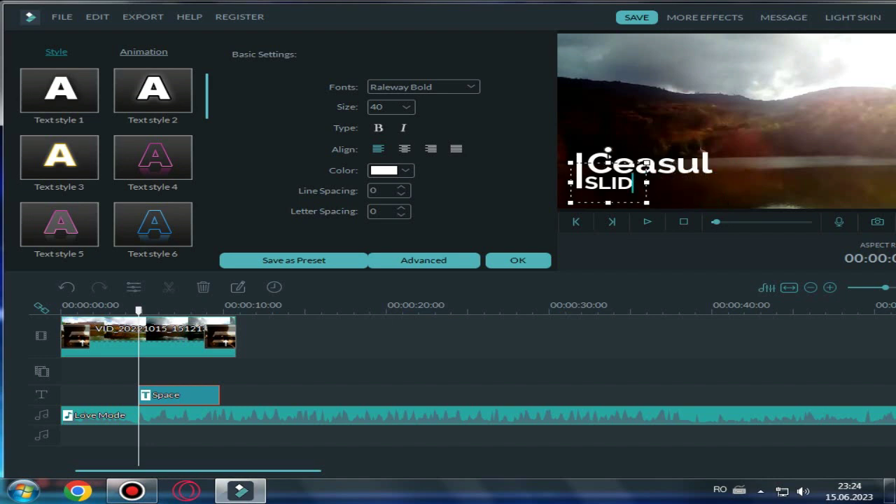
key("BackSpace")
key("BackSpace")
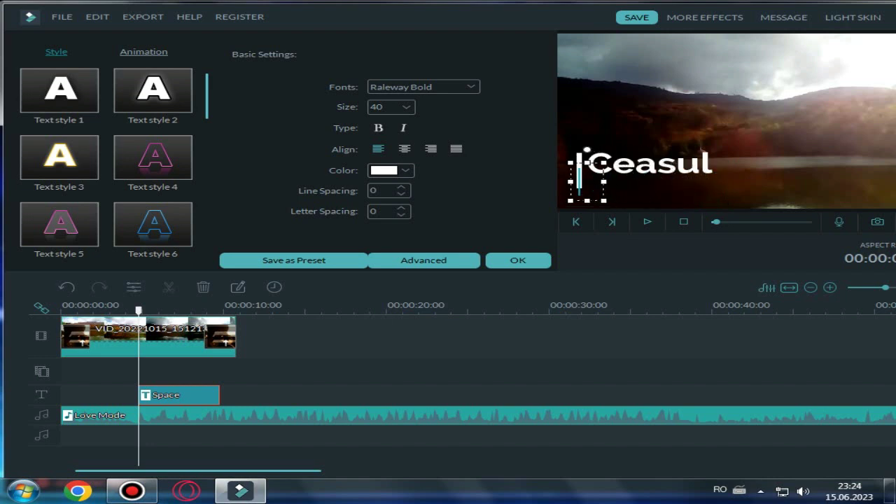
Step: Switch the keyboard layout to Română (tradițională) and enter "Deşteptător" as the title's second line
left_click(740, 490)
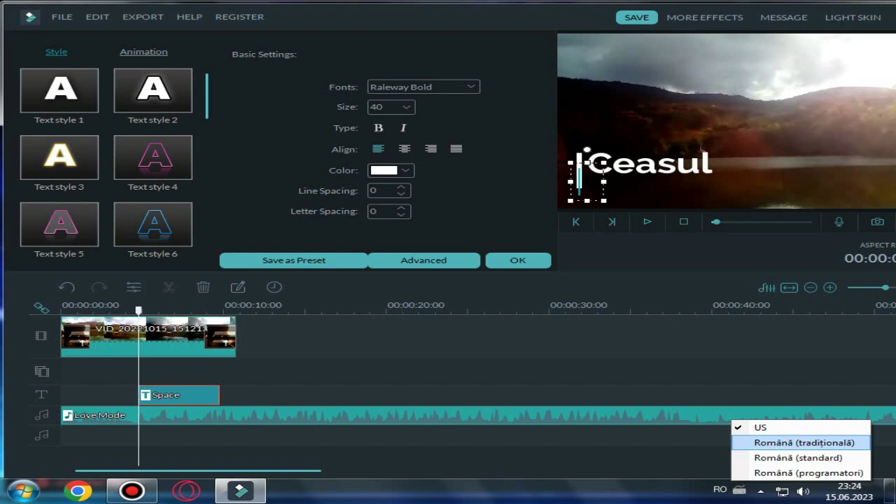
left_click(804, 442)
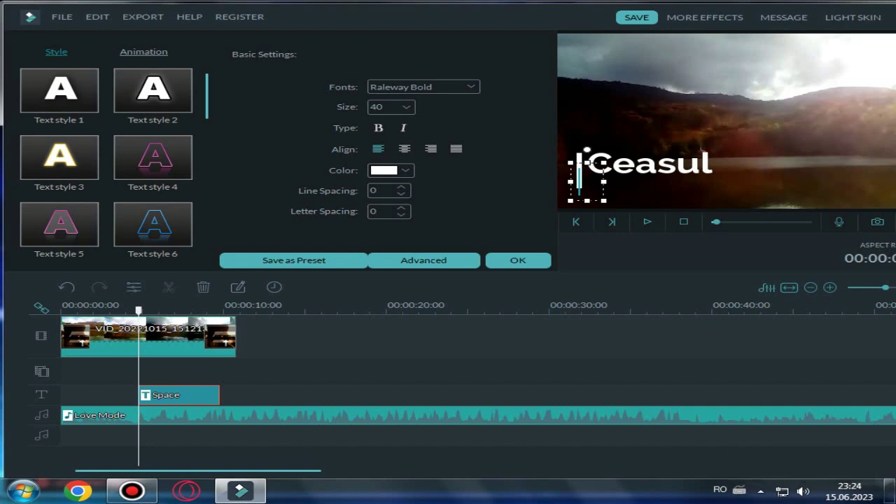
type("D")
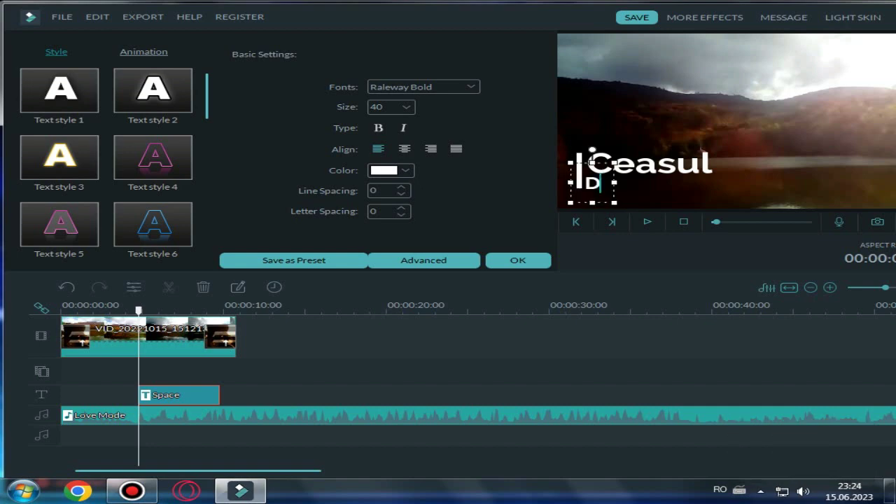
type("e")
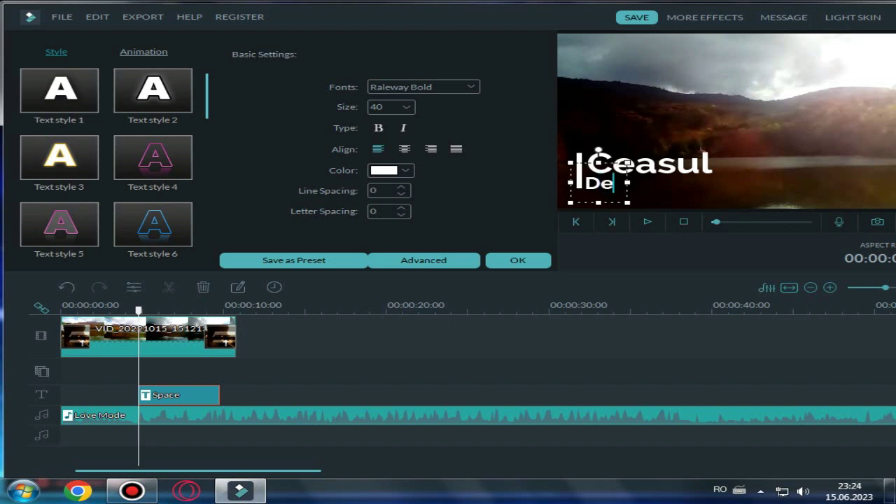
type("ş")
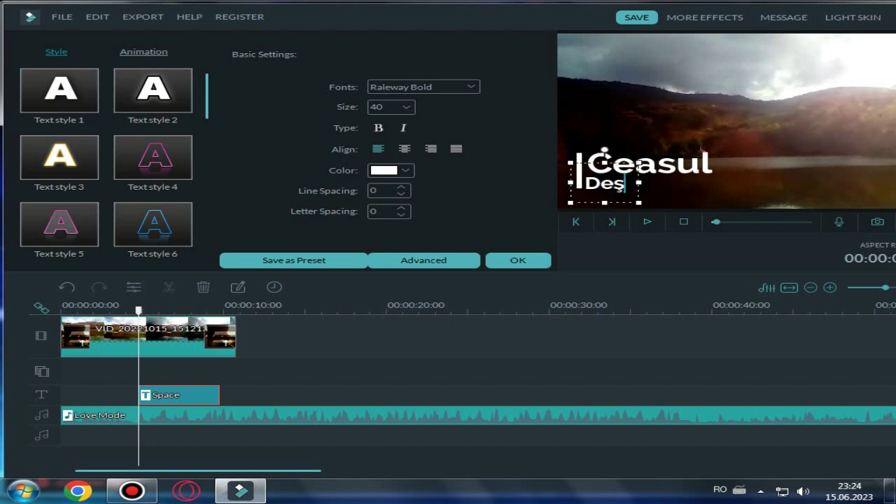
type("tep")
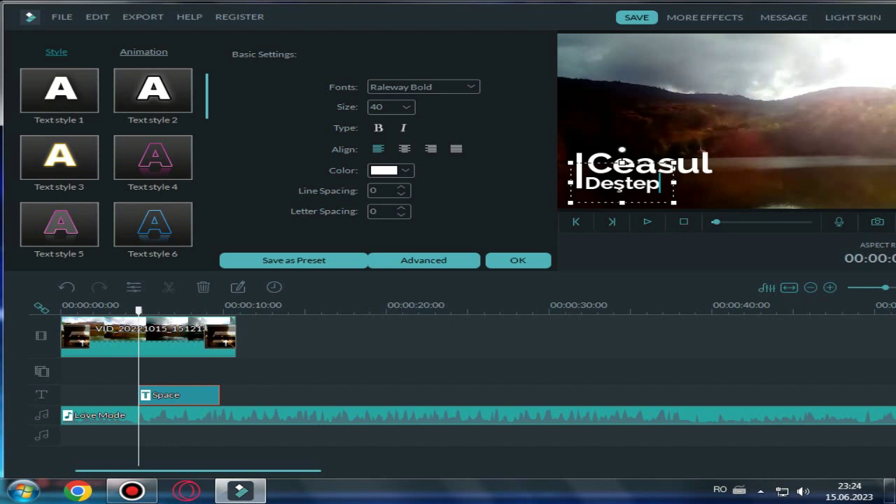
type("tă")
key("BackSpace")
type("ă")
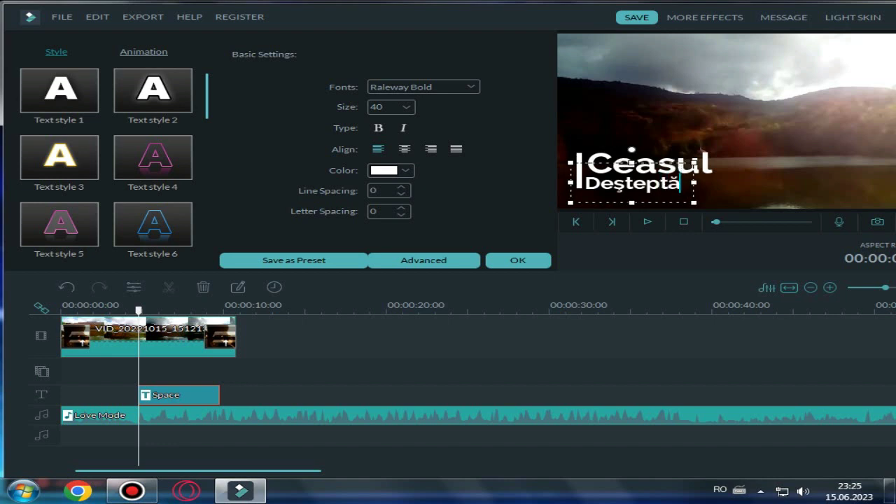
type("tor")
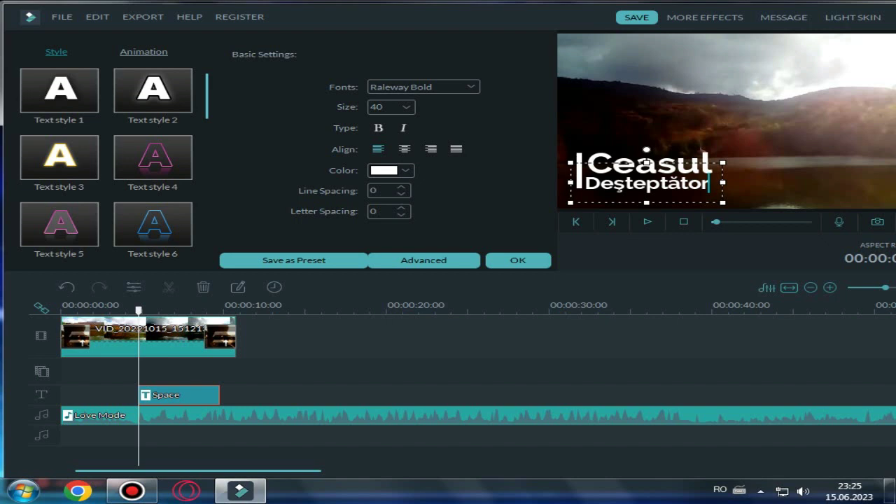
Step: Move the Ceasul text, the Deşteptător text and the white vertical bar together toward the middle of the frame
key("Escape")
left_click(650, 163)
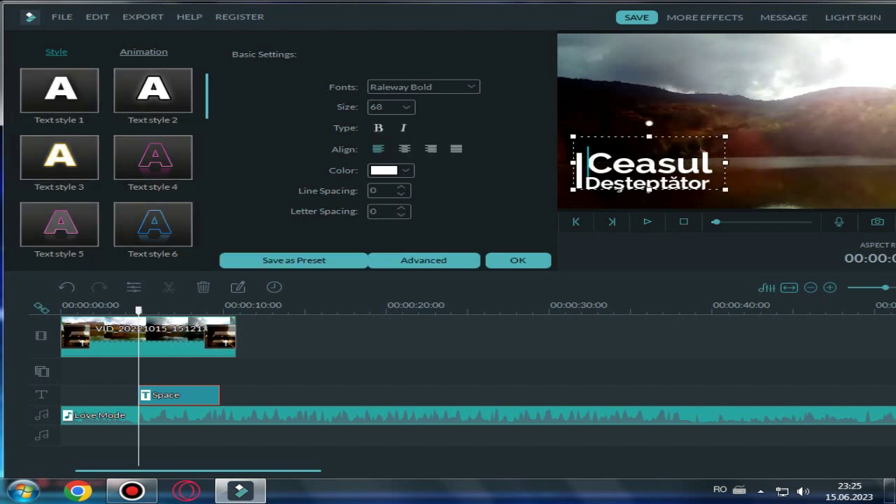
left_click_drag(648, 164, 764, 134)
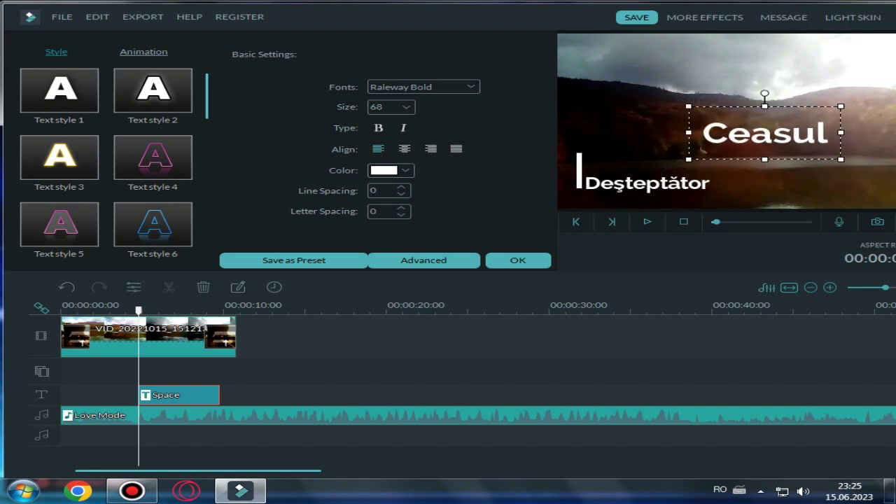
left_click(624, 184)
left_click_drag(624, 183, 741, 155)
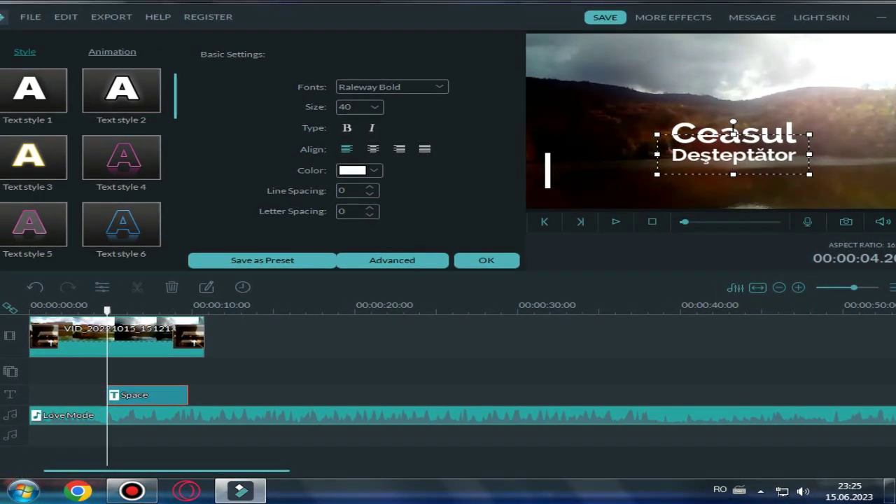
left_click(548, 169)
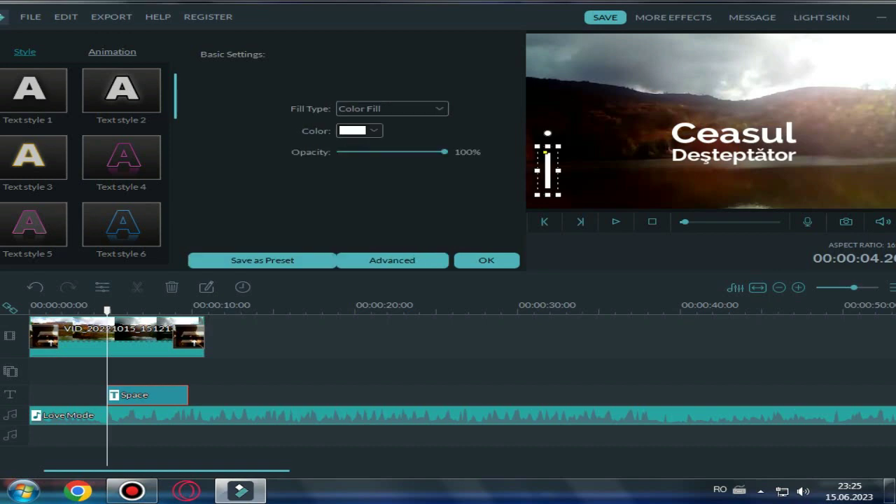
left_click_drag(548, 170, 664, 140)
left_click(729, 155)
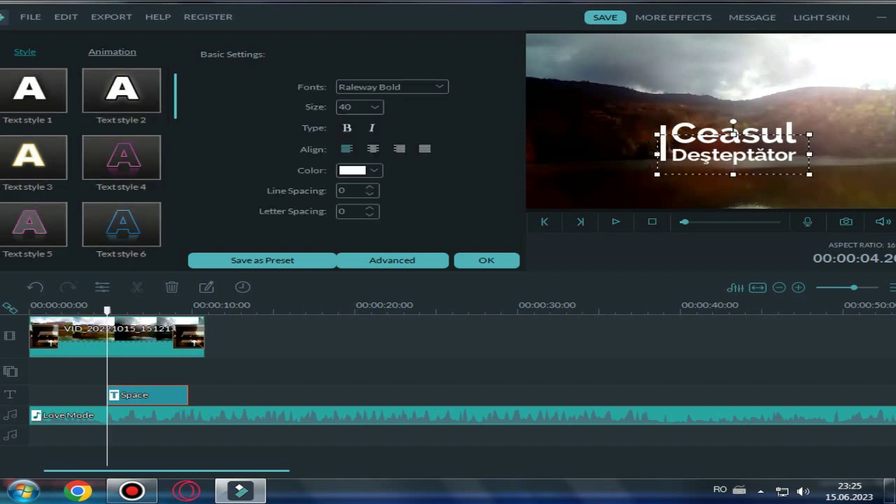
left_click(729, 190)
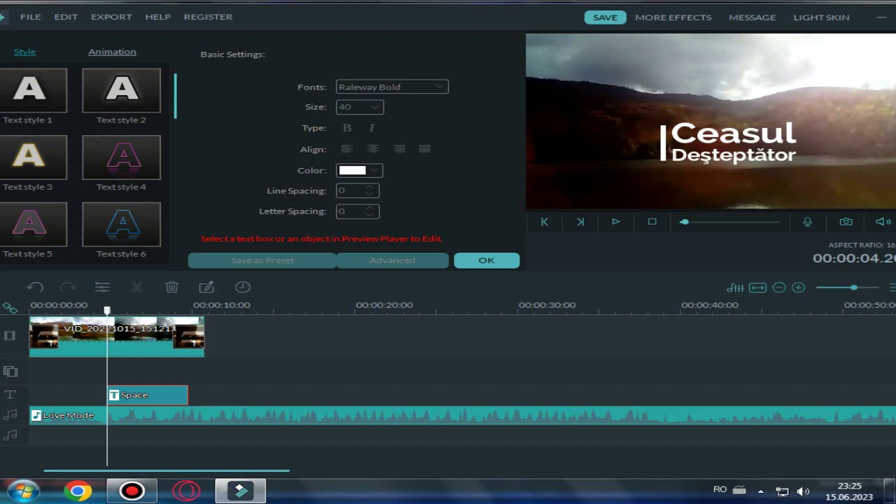
Step: Apply the title edits and play the video from the start to its end to check the new title
key("Home")
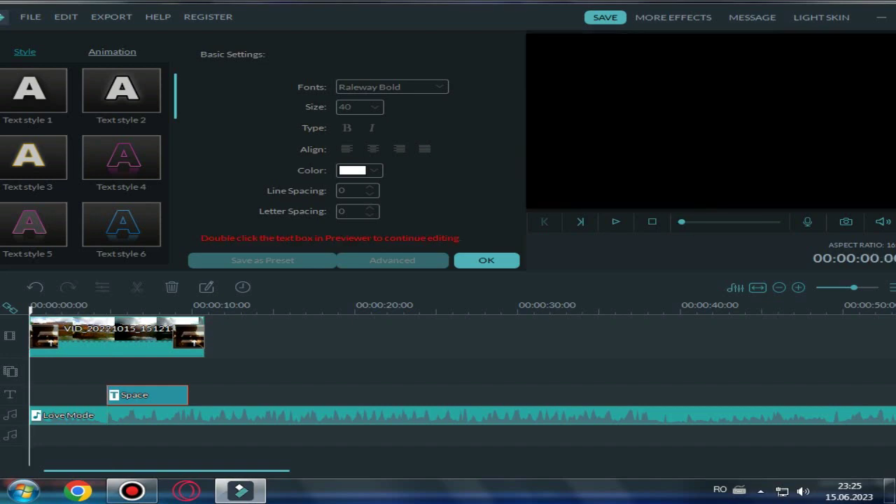
left_click(487, 261)
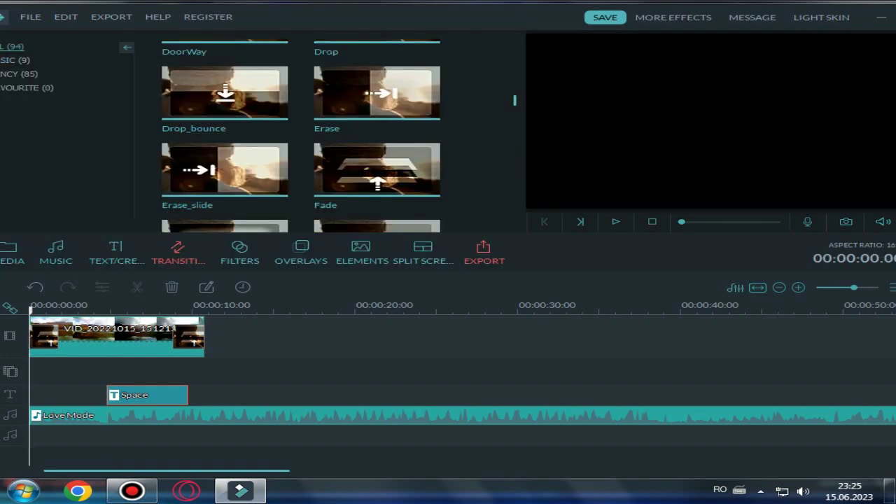
key("space")
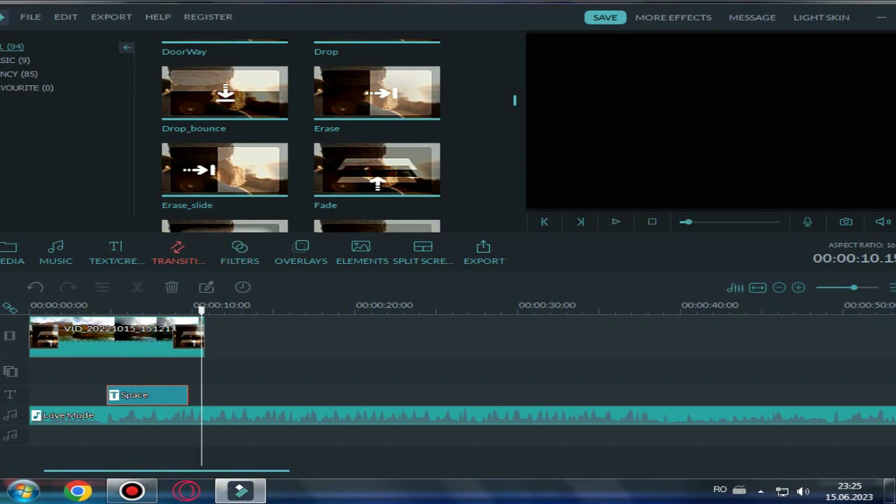
Step: Split the Love Mode music at the end of the video clip, delete the leftover part and return the playhead to the start
left_click_drag(201, 310, 203, 310)
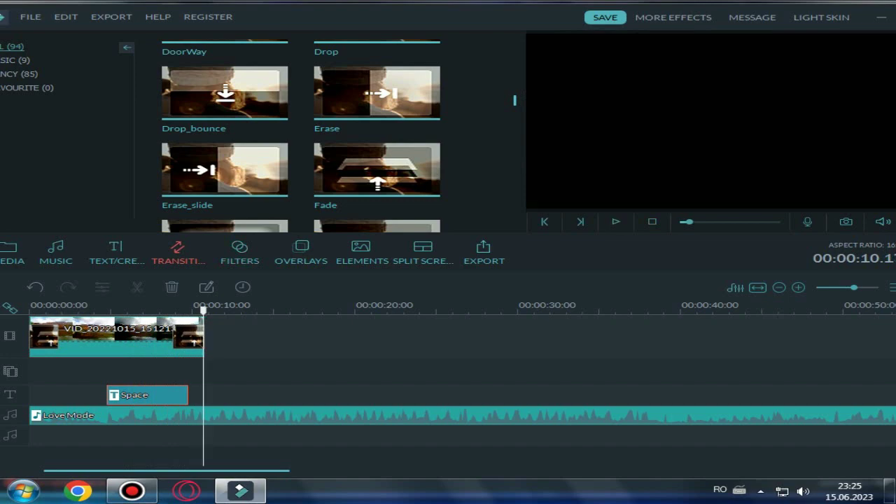
right_click(218, 413)
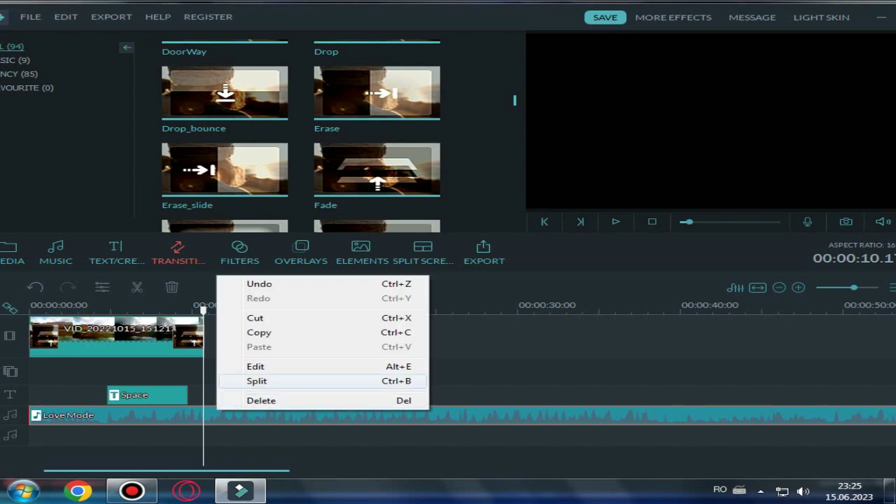
left_click(257, 381)
right_click(266, 417)
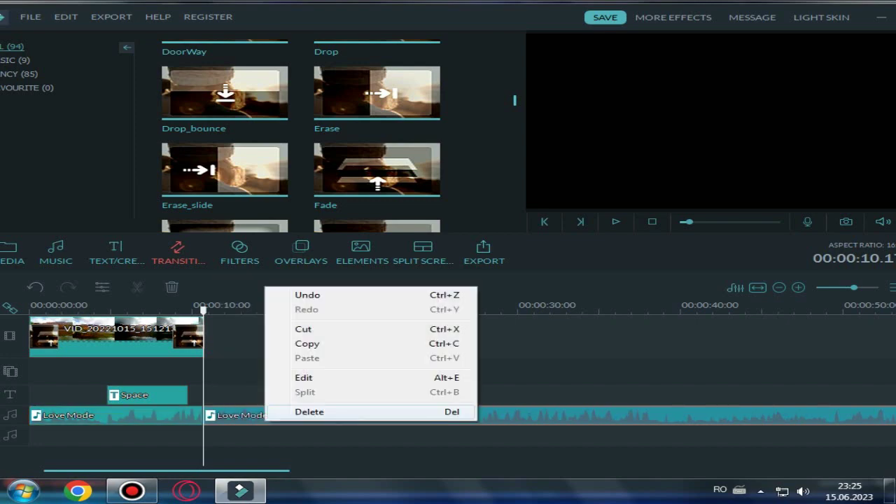
left_click(308, 411)
left_click_drag(204, 310, 29, 310)
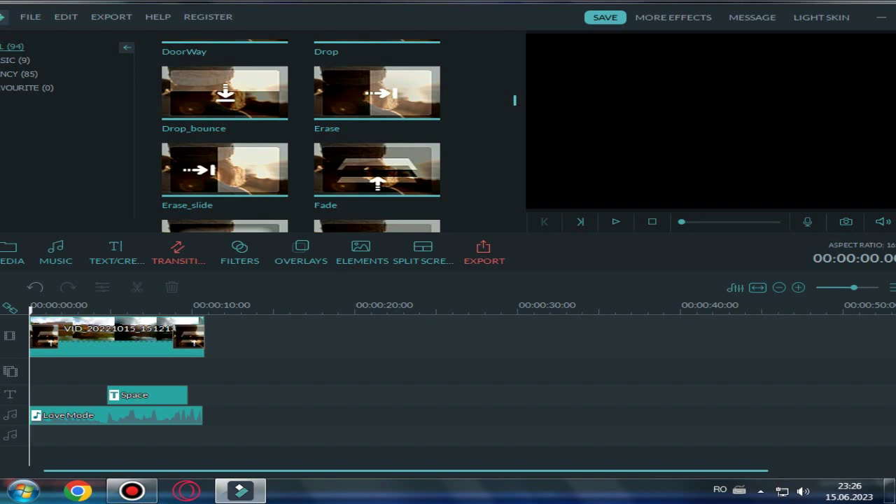
Step: Open the export settings and replace the output file name with Intro
left_click(484, 252)
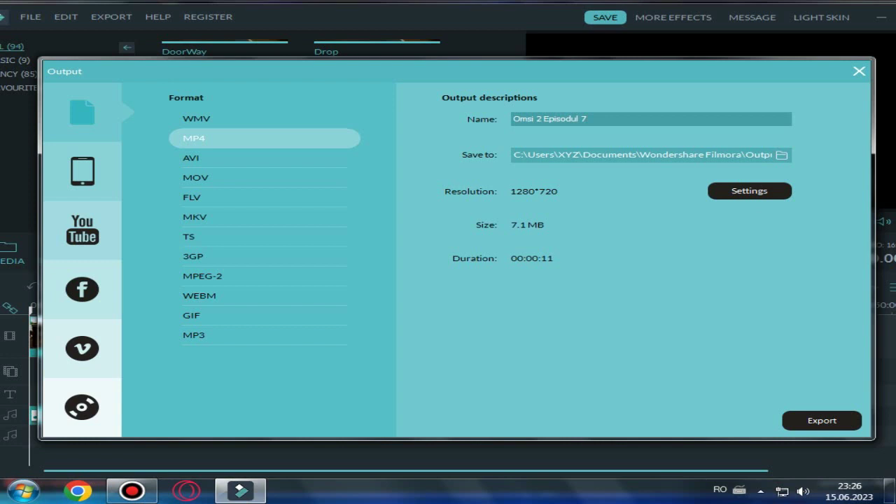
key("BackSpace")
key("BackSpace")
key("BackSpace")
key("BackSpace")
key("BackSpace")
key("BackSpace")
key("BackSpace")
key("BackSpace")
key("BackSpace")
key("BackSpace")
key("BackSpace")
key("BackSpace")
key("BackSpace")
key("BackSpace")
key("BackSpace")
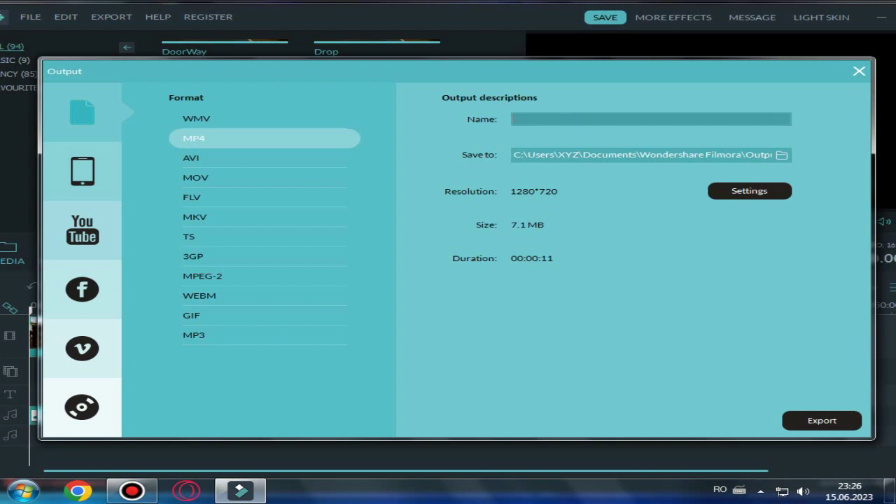
type("Intro")
Step: Set the save location to the Intro siOutro folder inside Wondershare Filmora's Output folder
left_click(782, 155)
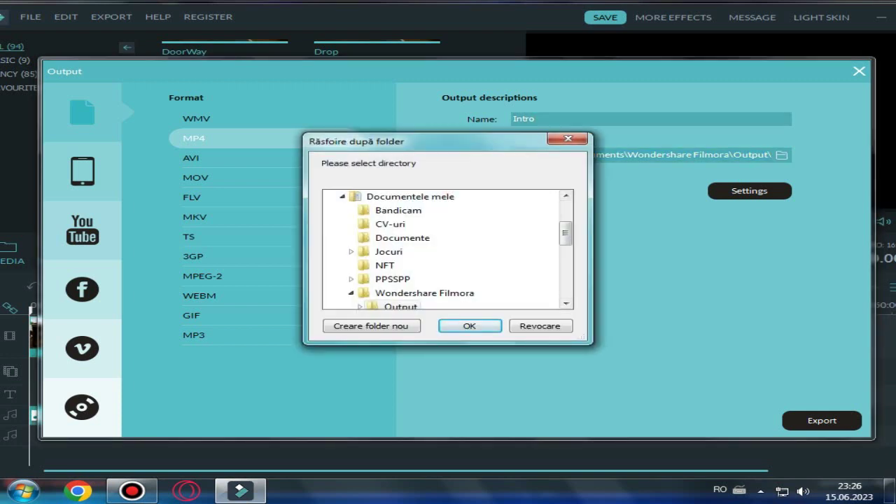
left_click_drag(566, 233, 566, 247)
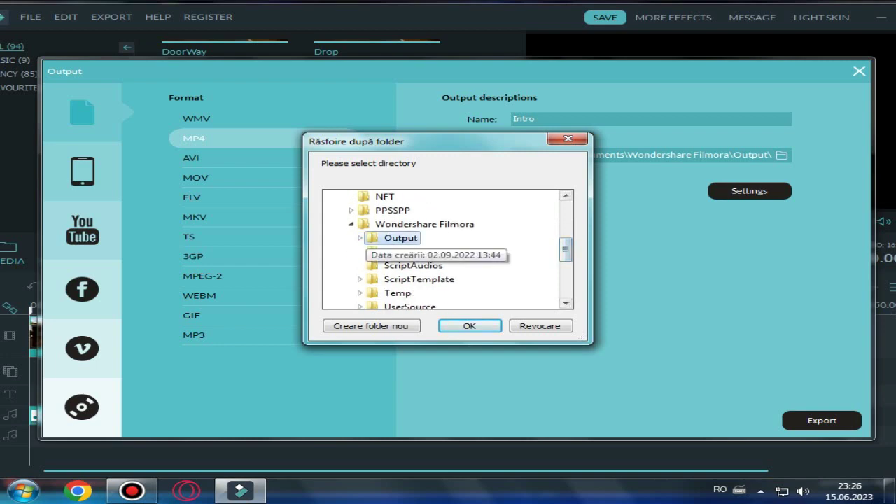
left_click(367, 238)
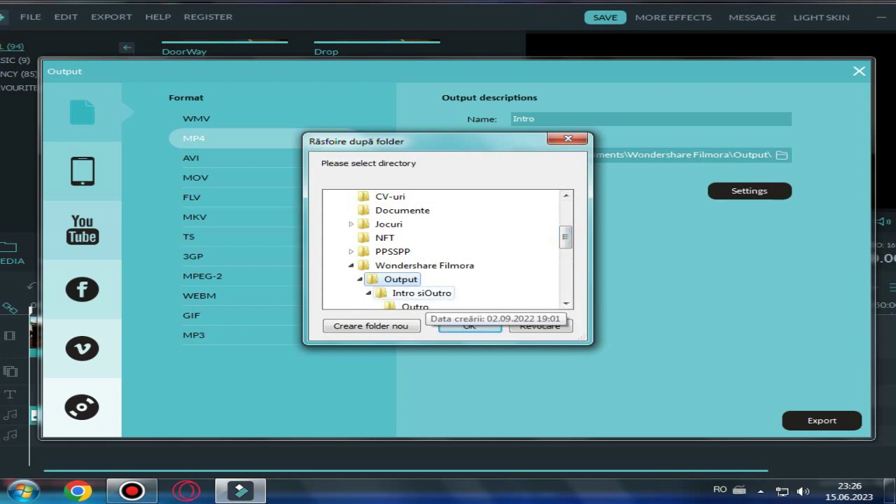
left_click(424, 294)
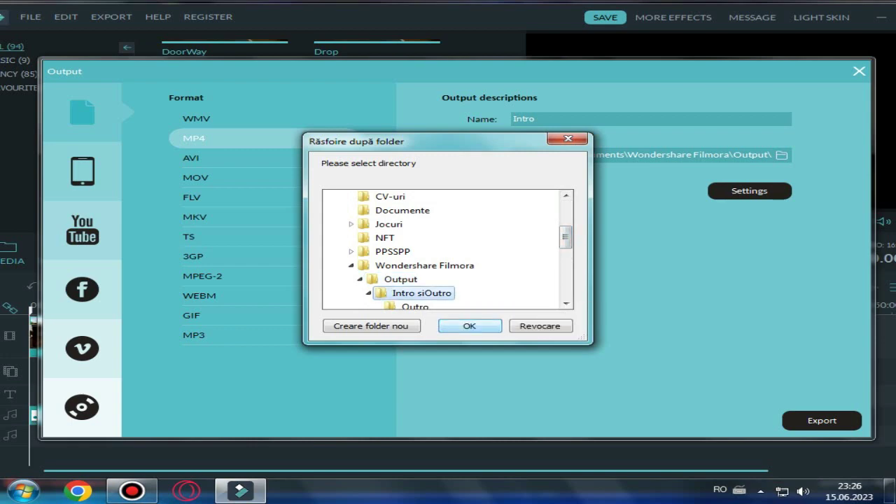
left_click_drag(566, 238, 566, 242)
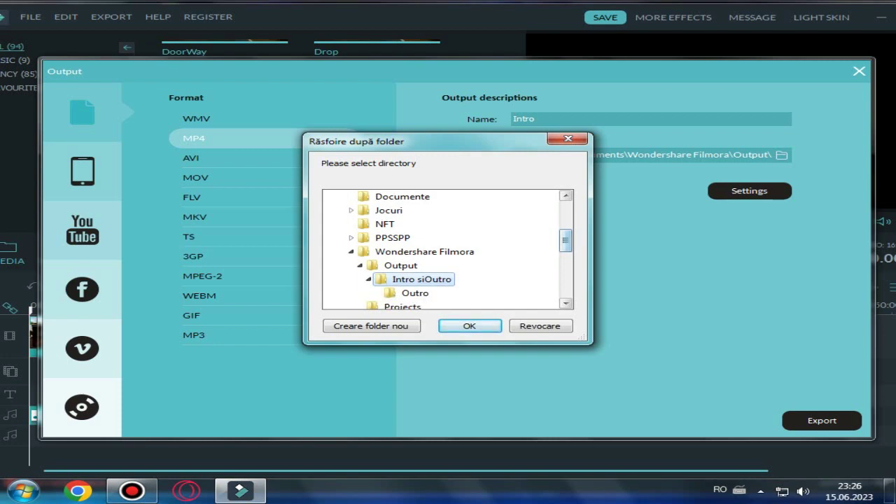
left_click(470, 326)
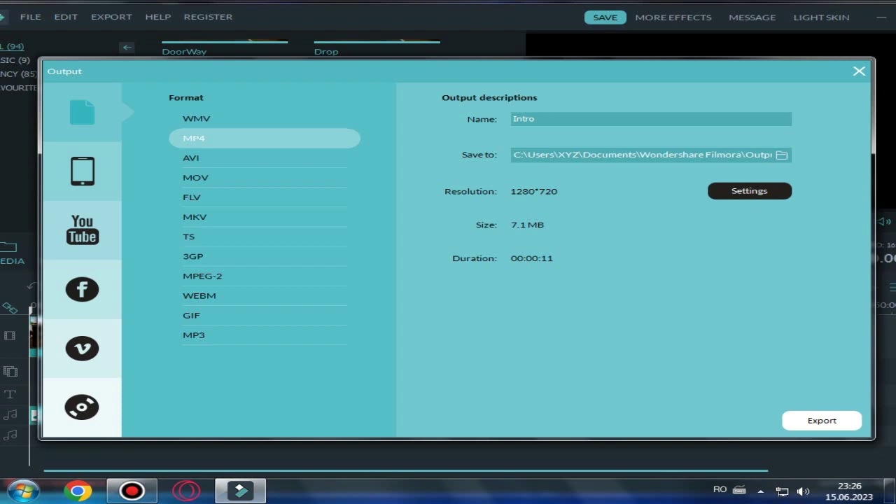
Step: Export the video as MP4, close the export windows when rendering is done, and move the editor window so its window controls show
left_click(822, 420)
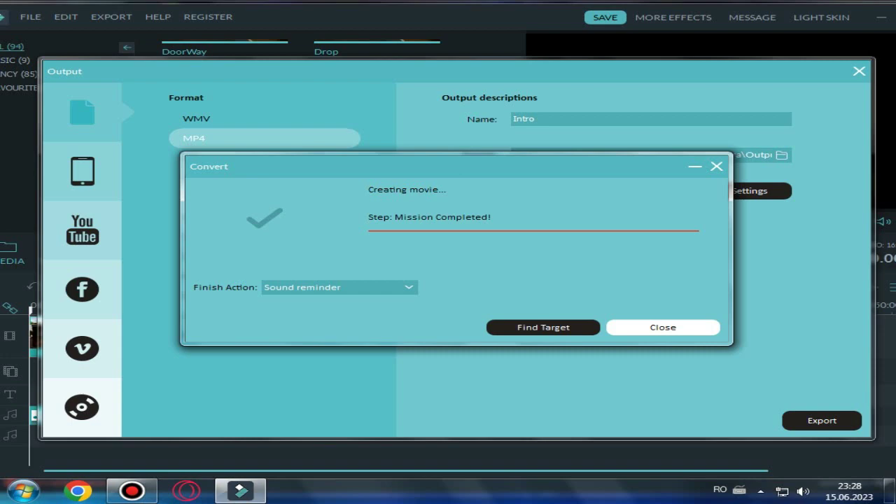
left_click(664, 327)
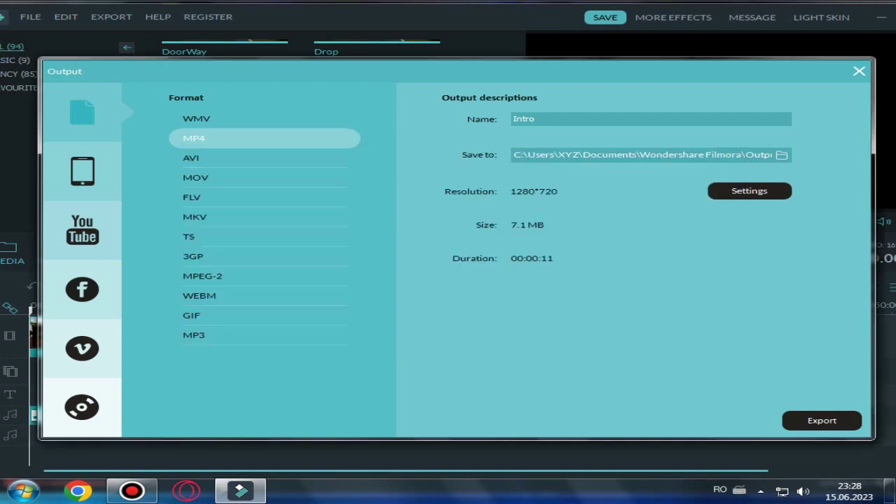
left_click(859, 70)
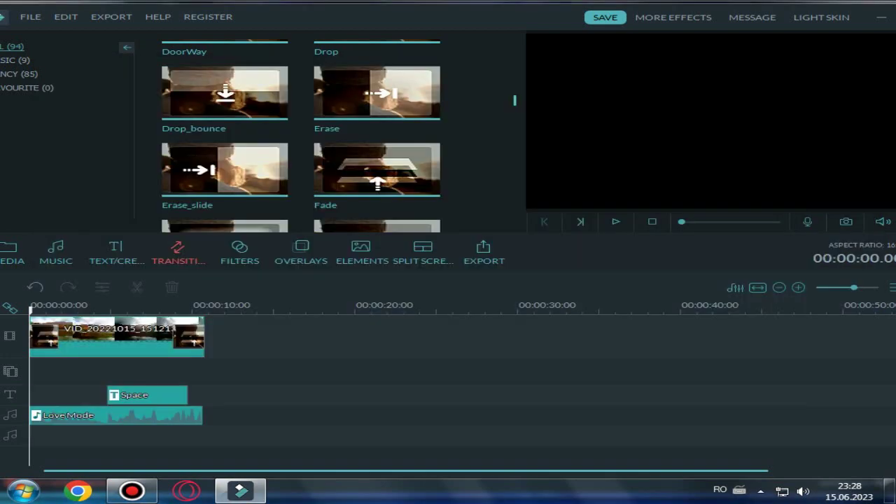
left_click_drag(393, 16, 337, 14)
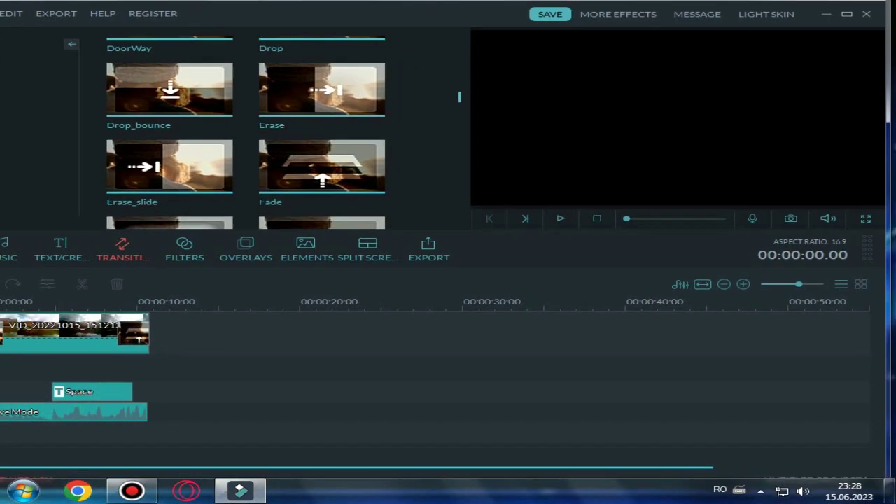